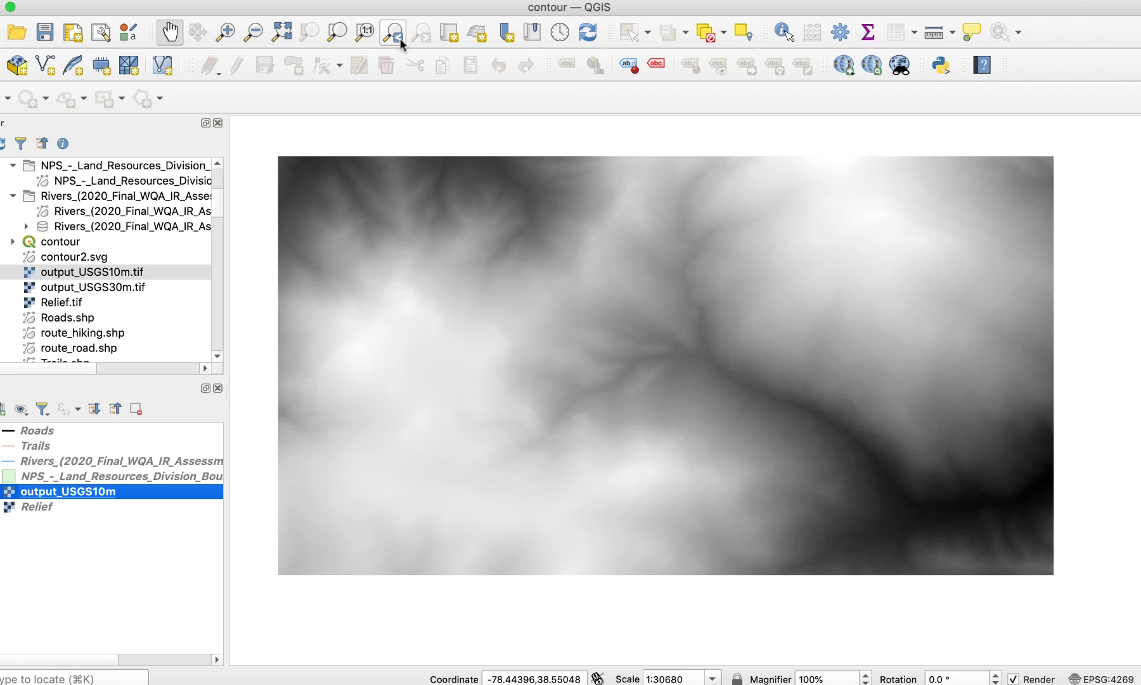
Generate a hillshade from output_USGS10m using Raster > Analysis > Hillshade with Z factor 0.000025
{"action": "left_click", "coordinate": [423, 1]}
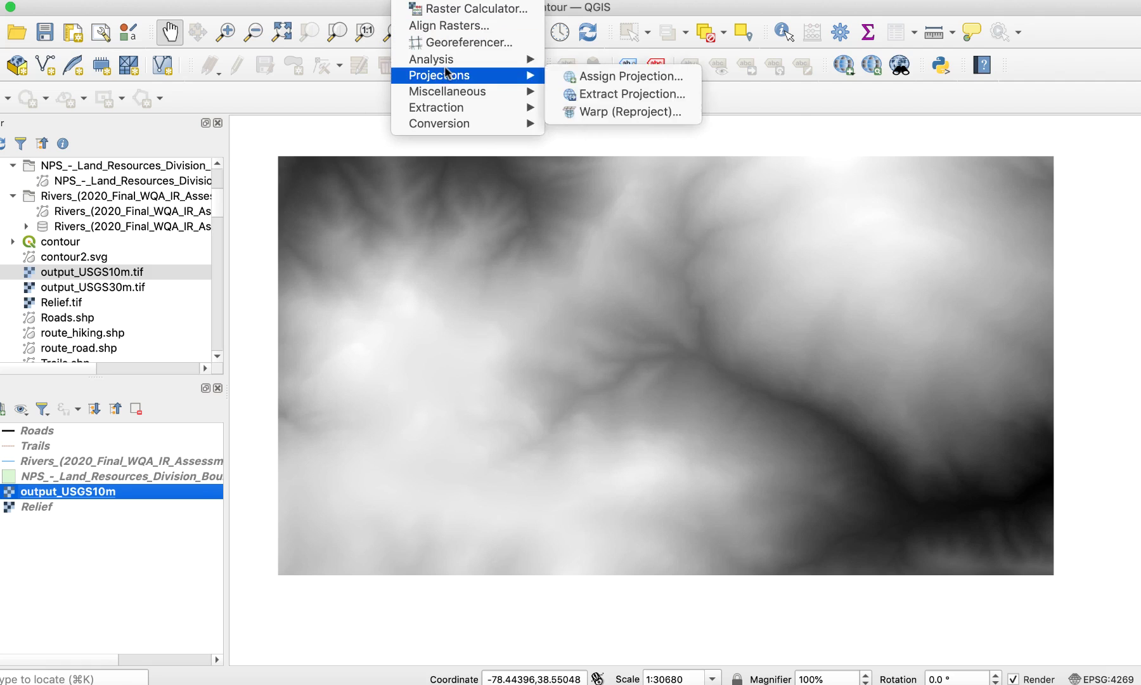
{"action": "mouse_move", "coordinate": [444, 59]}
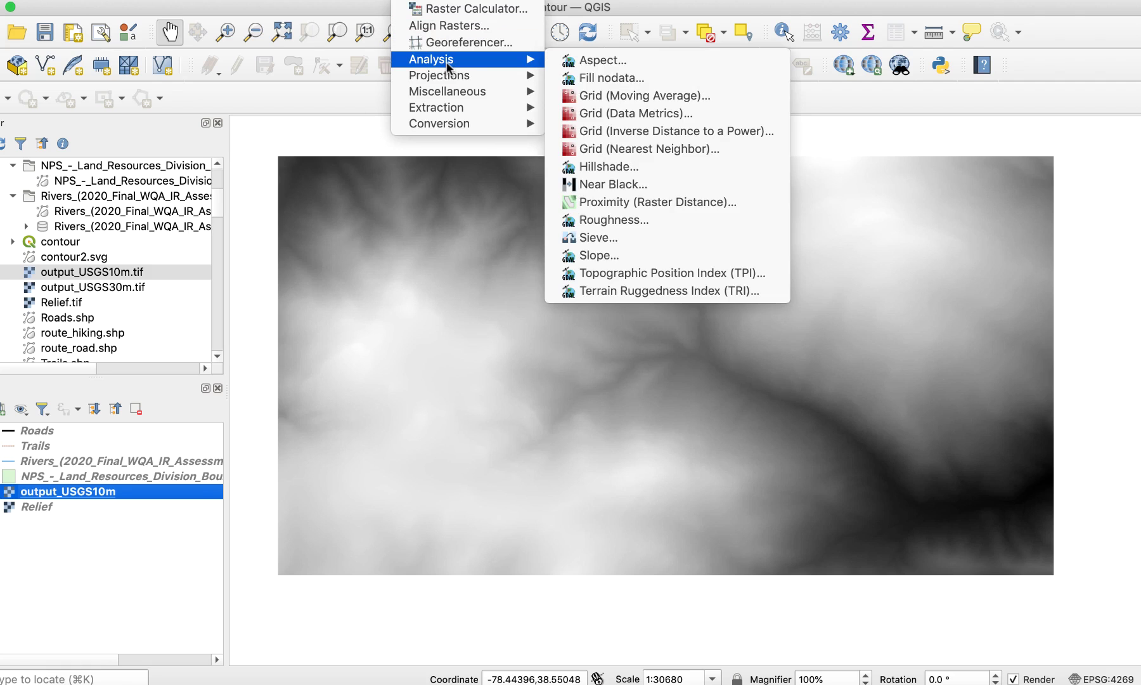
{"action": "left_click", "coordinate": [625, 168]}
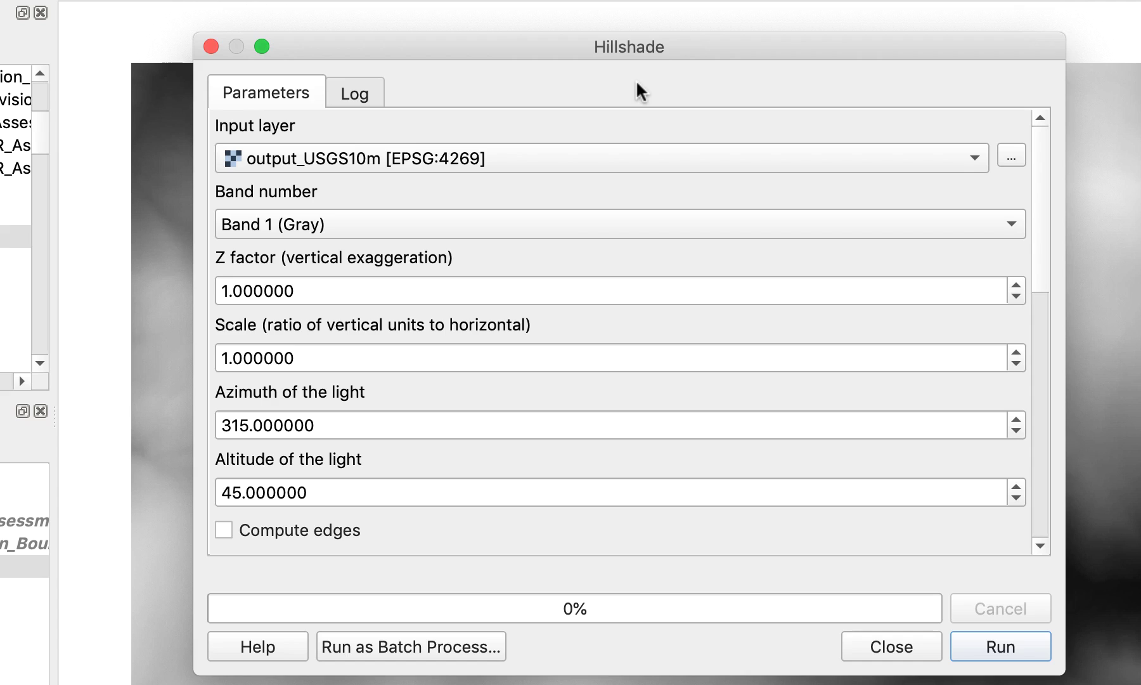
{"action": "left_click_drag", "start_coordinate": [336, 282], "coordinate": [160, 290]}
{"action": "type", "text": ".000025"}
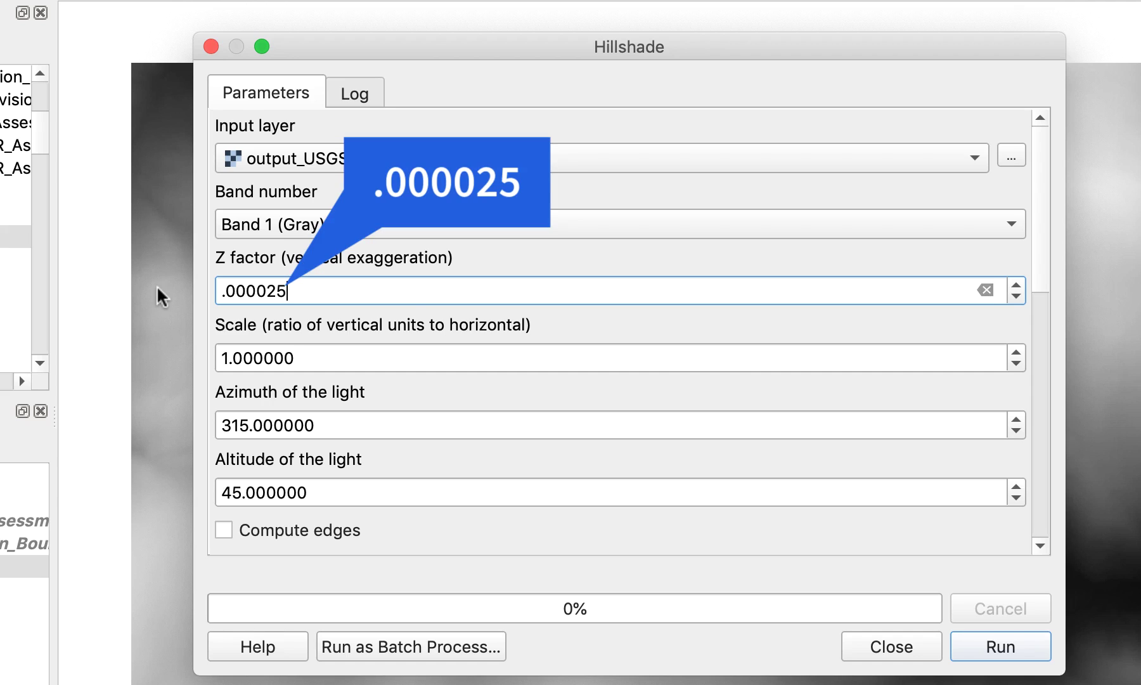
{"action": "left_click", "coordinate": [992, 640]}
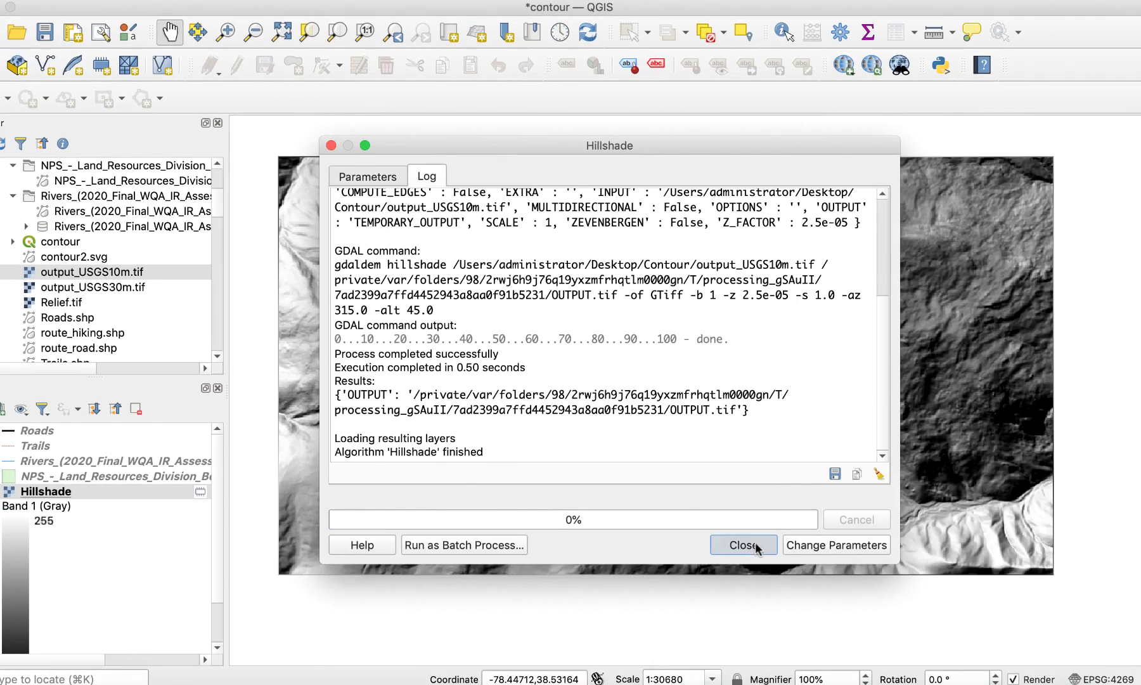
{"action": "left_click", "coordinate": [755, 542]}
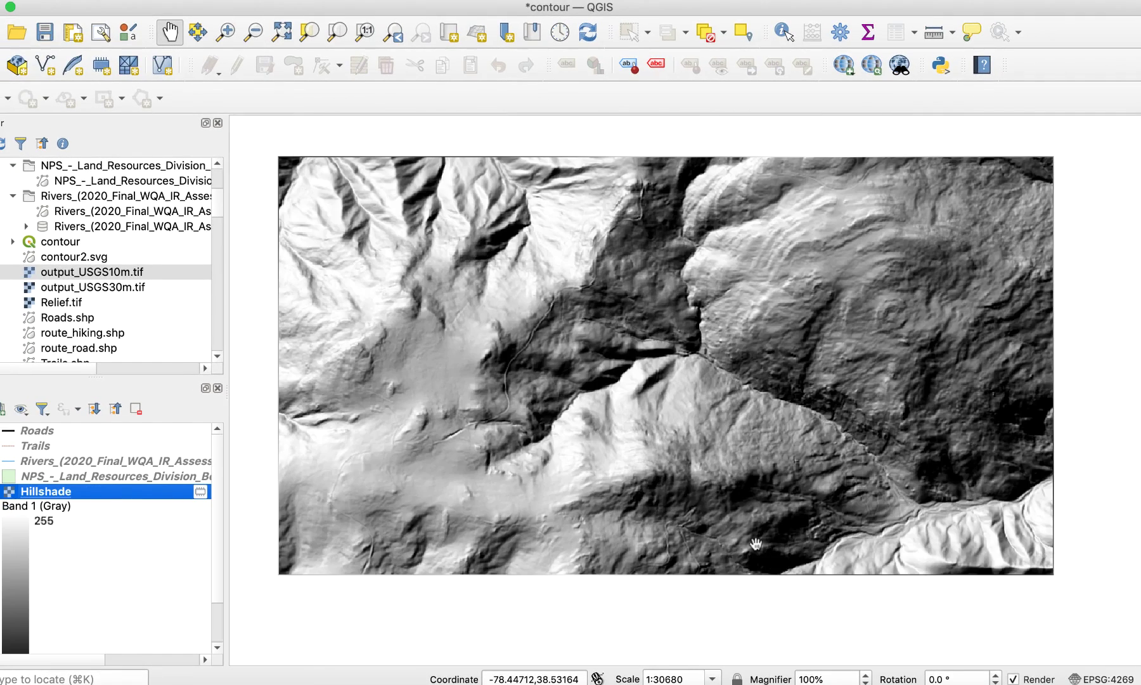
Set the Hillshade layer's brightness to 80, gamma to 2.0 and contrast to -25
{"action": "double_click", "coordinate": [149, 490]}
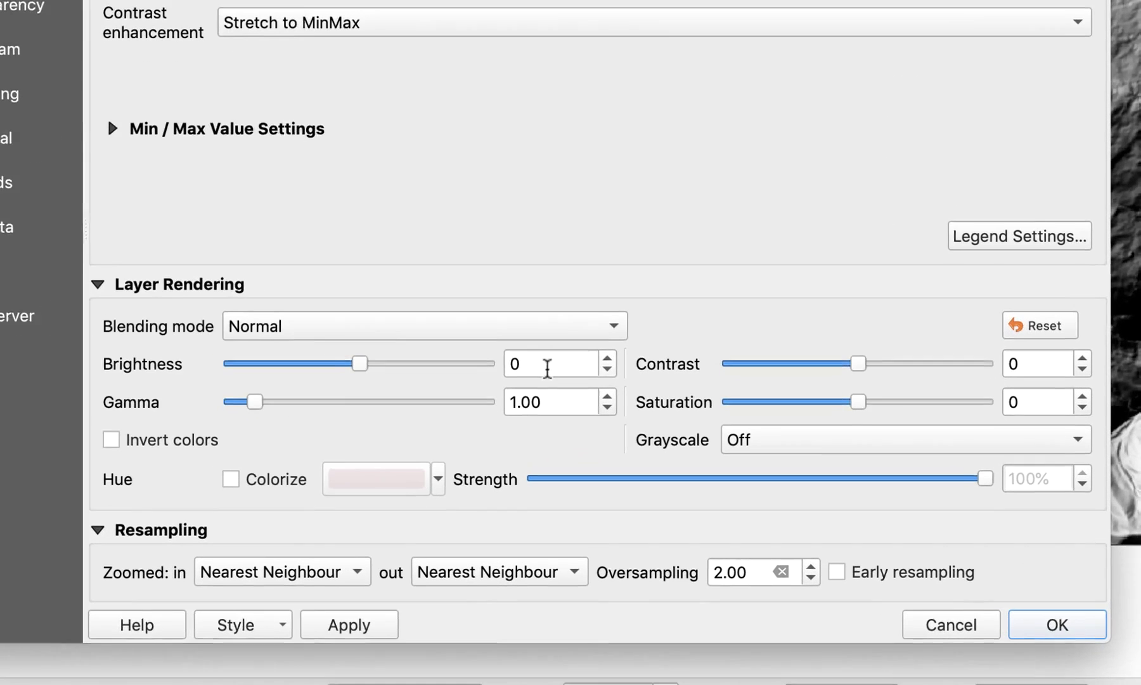
{"action": "double_click", "coordinate": [547, 367]}
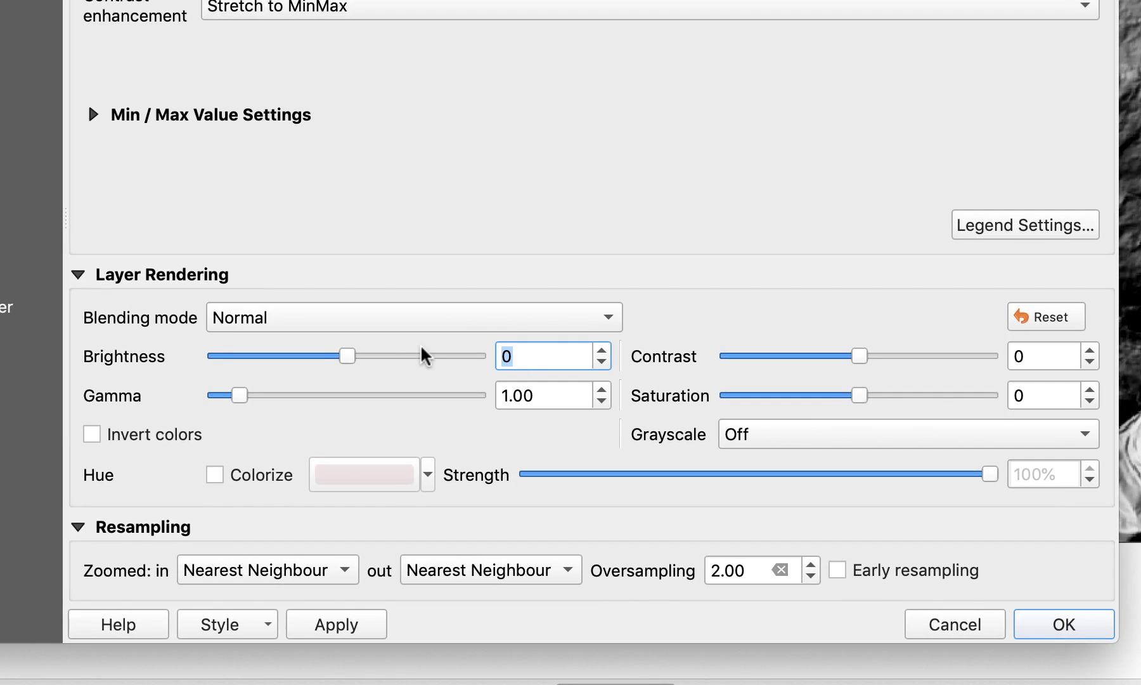
{"action": "type", "text": "80"}
{"action": "key", "text": "Tab"}
{"action": "key", "text": "BackSpace"}
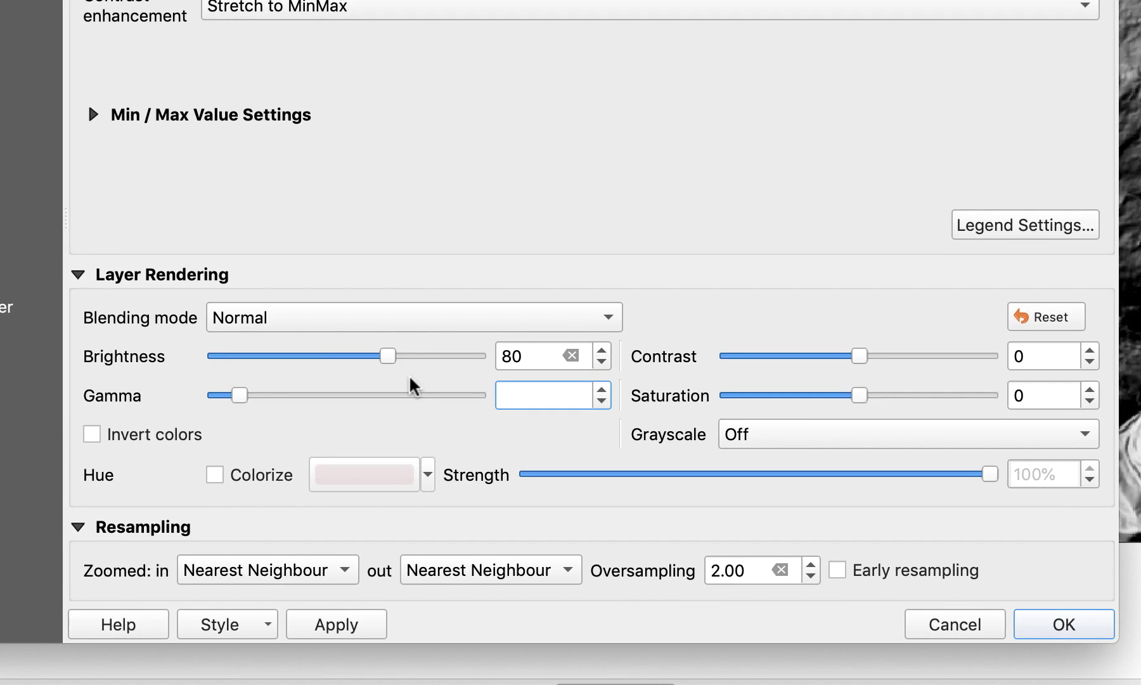
{"action": "type", "text": "2.0"}
{"action": "left_click", "coordinate": [1024, 356]}
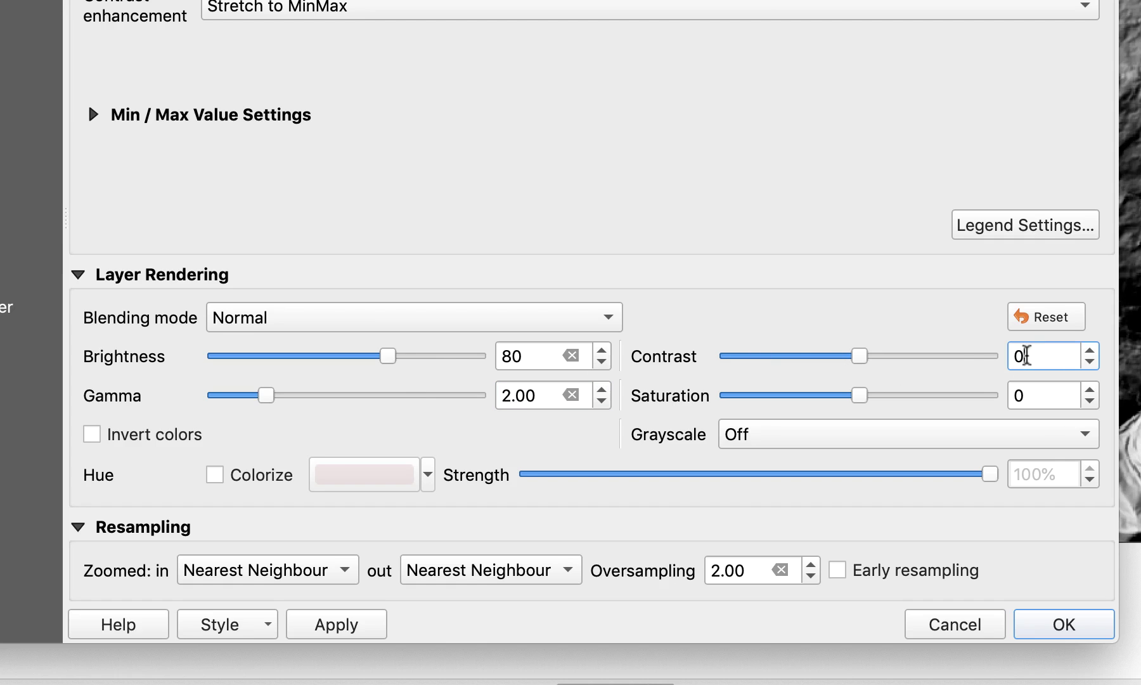
{"action": "double_click", "coordinate": [1025, 356]}
{"action": "type", "text": "-25"}
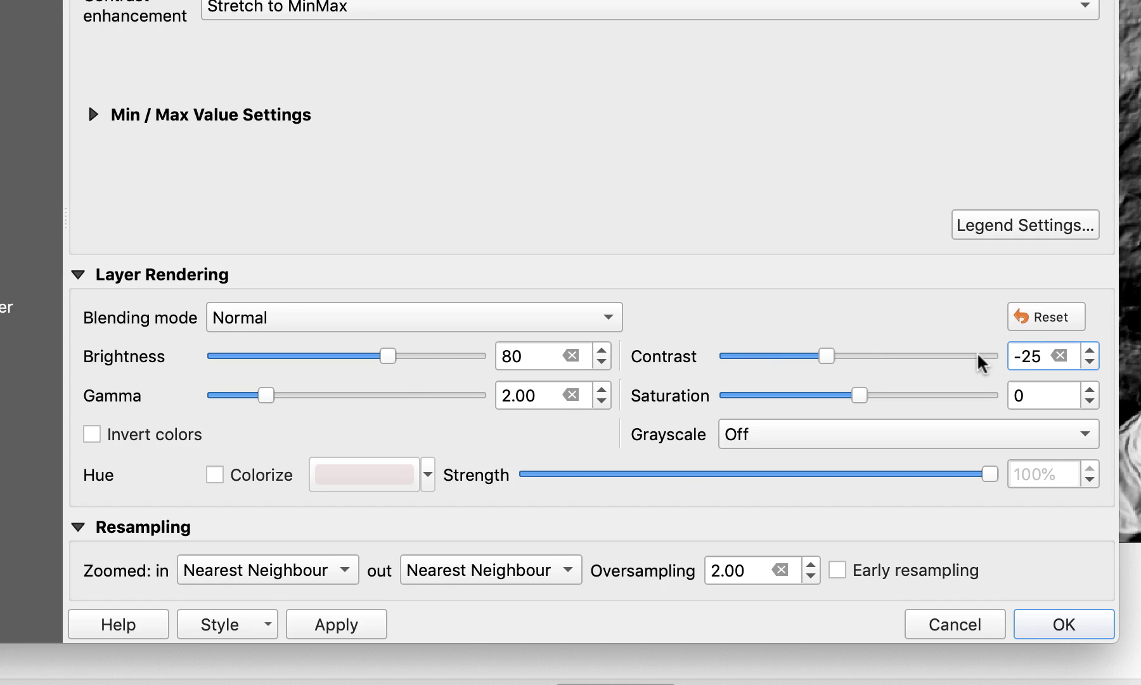
Set both zoomed-in and zoomed-out resampling to Bilinear and apply the changes
{"action": "left_click", "coordinate": [275, 571]}
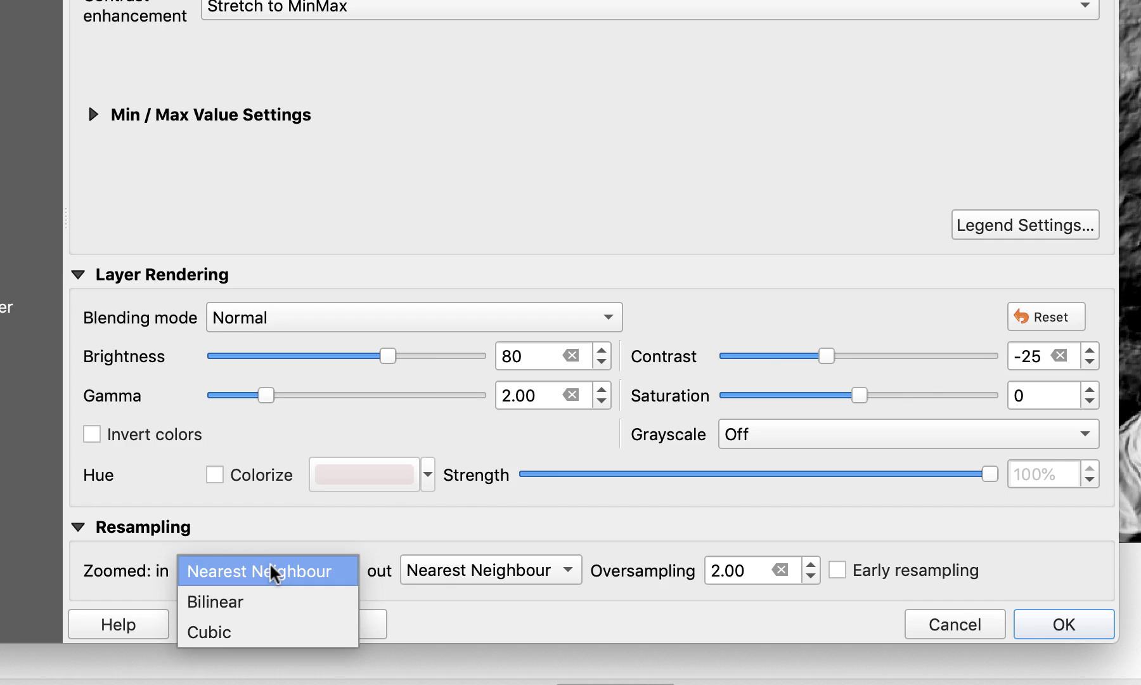
{"action": "left_click", "coordinate": [272, 602]}
{"action": "left_click", "coordinate": [448, 570]}
{"action": "left_click", "coordinate": [453, 602]}
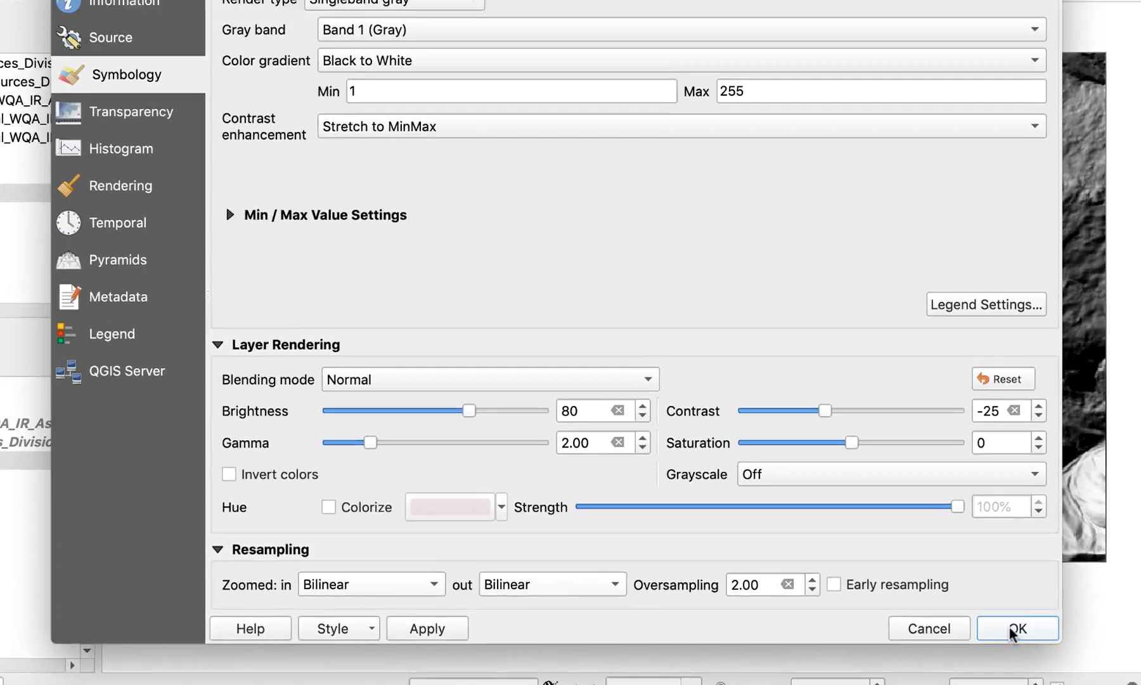
{"action": "left_click", "coordinate": [1030, 626]}
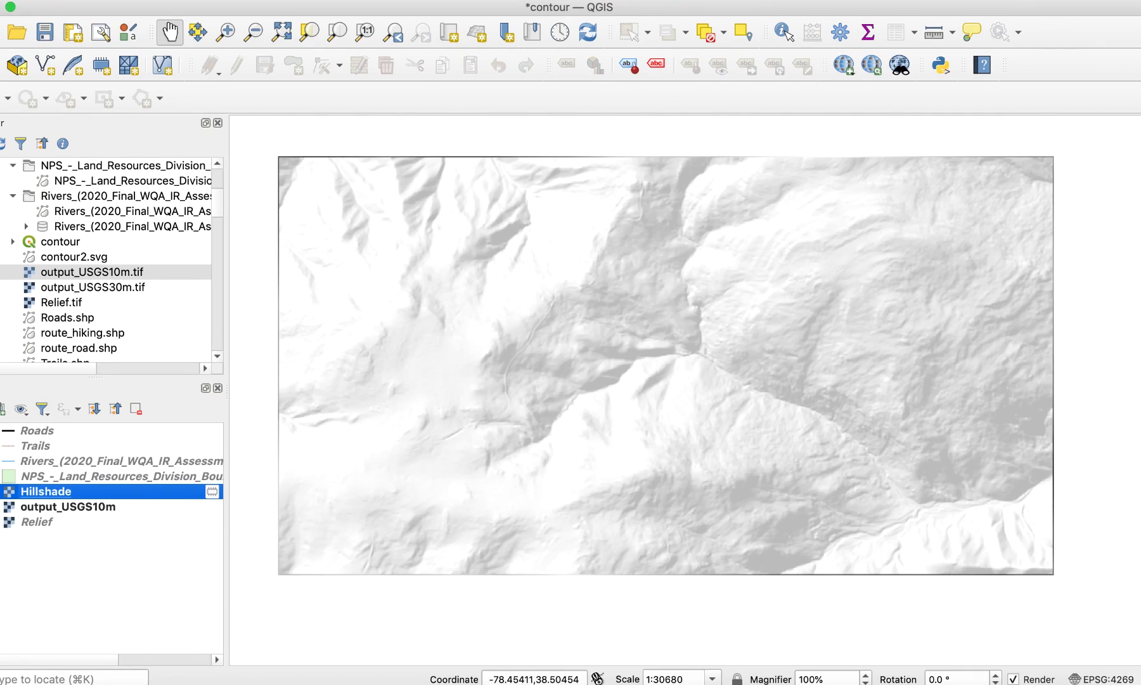
Hide Hillshade and launch Raster > Extraction > Contour on output_USGS10m
{"action": "key", "text": "space"}
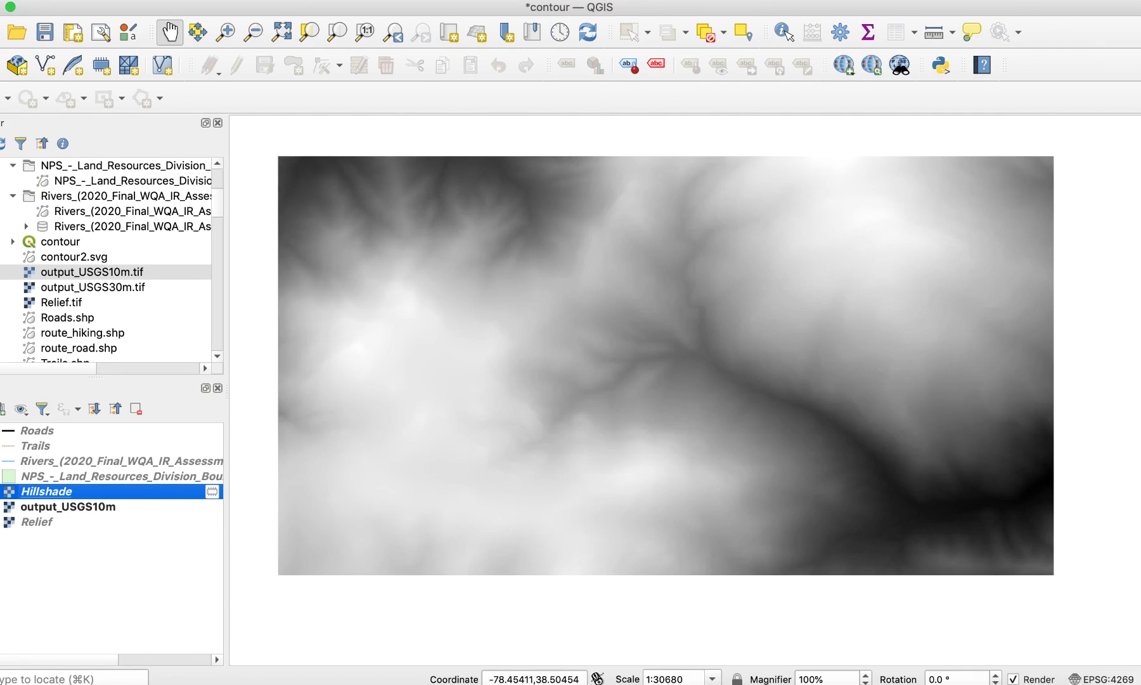
{"action": "left_click", "coordinate": [29, 507]}
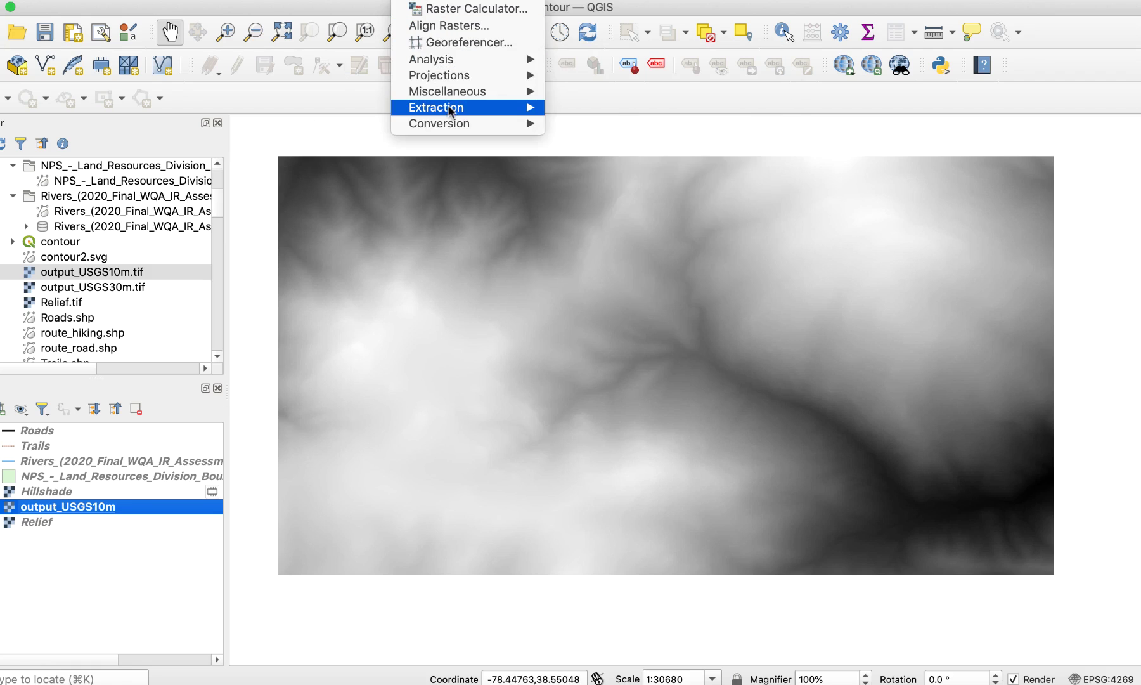
{"action": "mouse_move", "coordinate": [455, 111]}
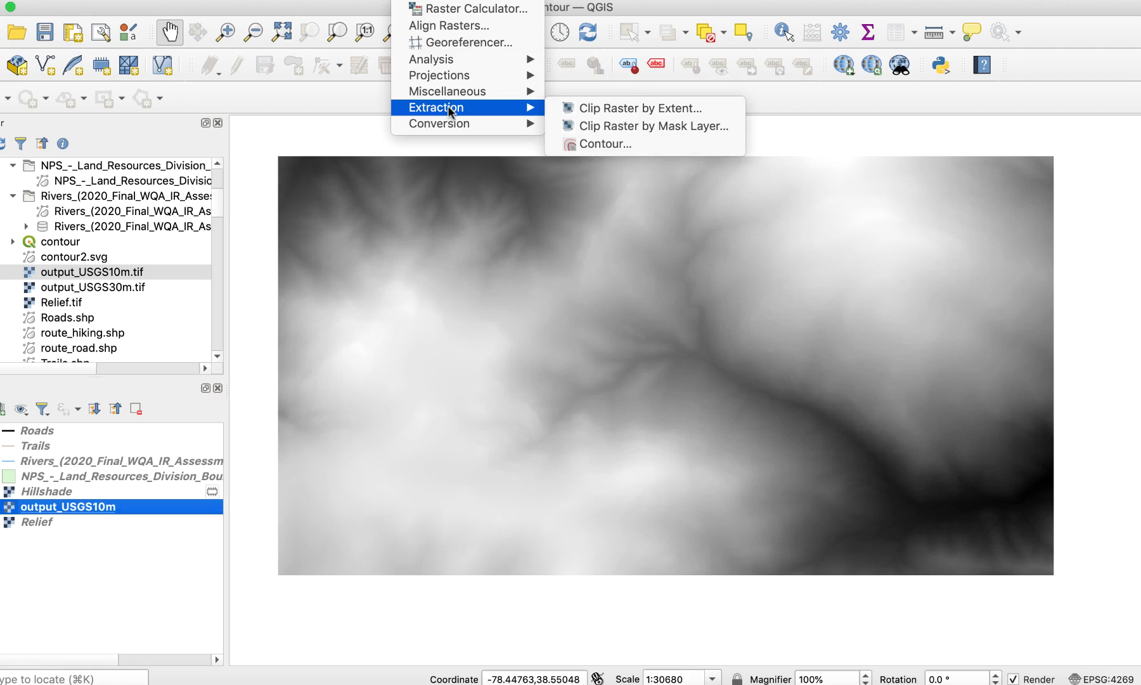
{"action": "left_click", "coordinate": [625, 146]}
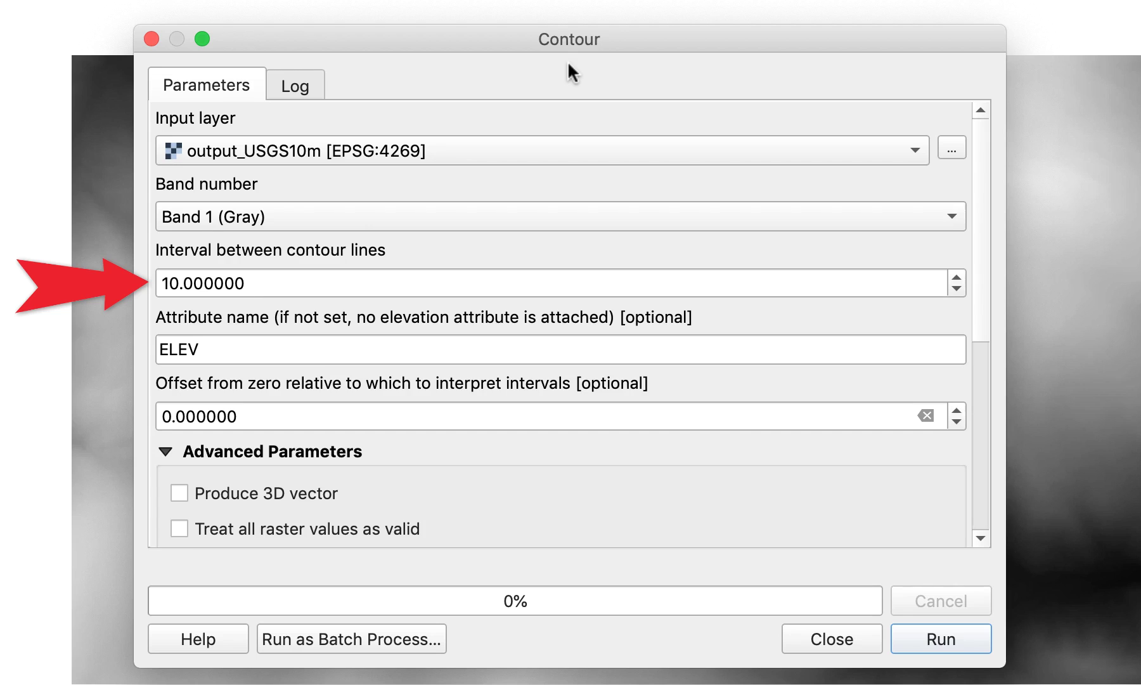
Generate contour lines from output_USGS10m at a 20-unit interval
{"action": "left_click_drag", "start_coordinate": [257, 278], "coordinate": [102, 298]}
{"action": "type", "text": "20"}
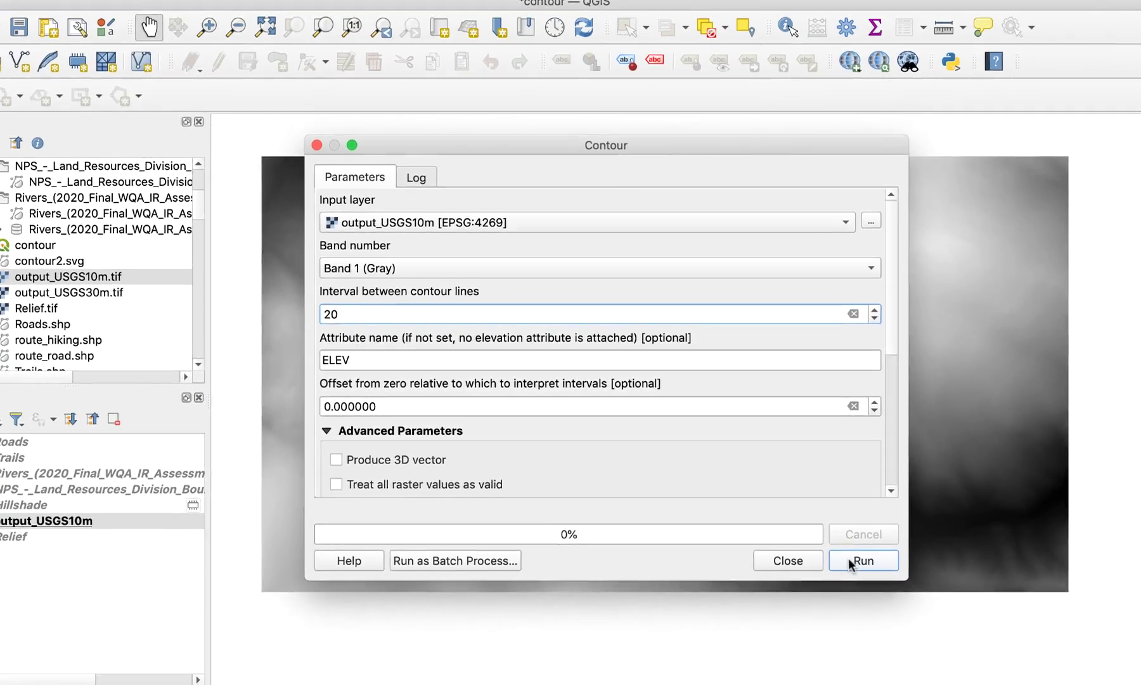
{"action": "left_click", "coordinate": [862, 560]}
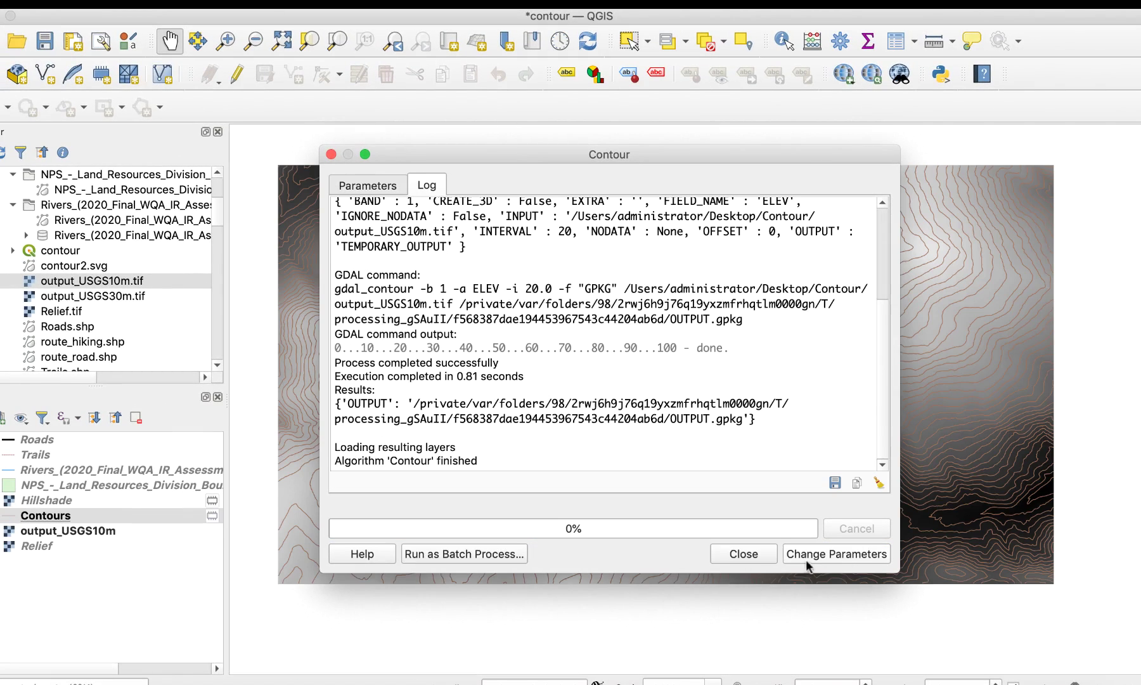
{"action": "left_click", "coordinate": [754, 556]}
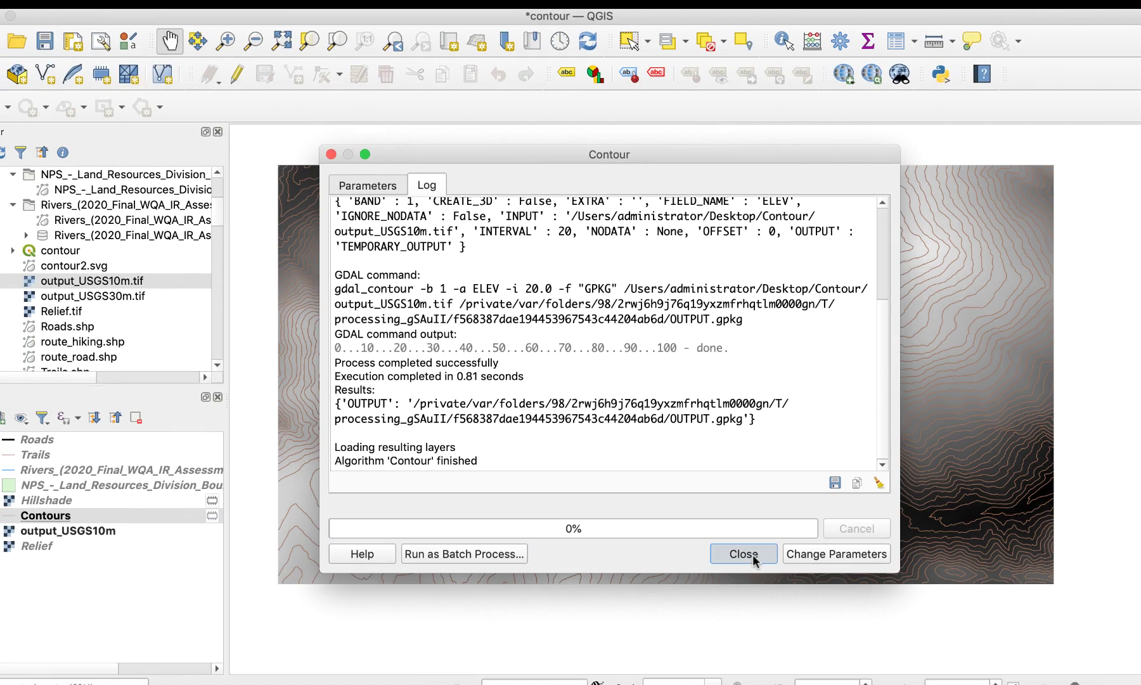
Hide output_USGS10m, show the Relief layer, and bring up the Contours layer properties
{"action": "left_click", "coordinate": [2, 530]}
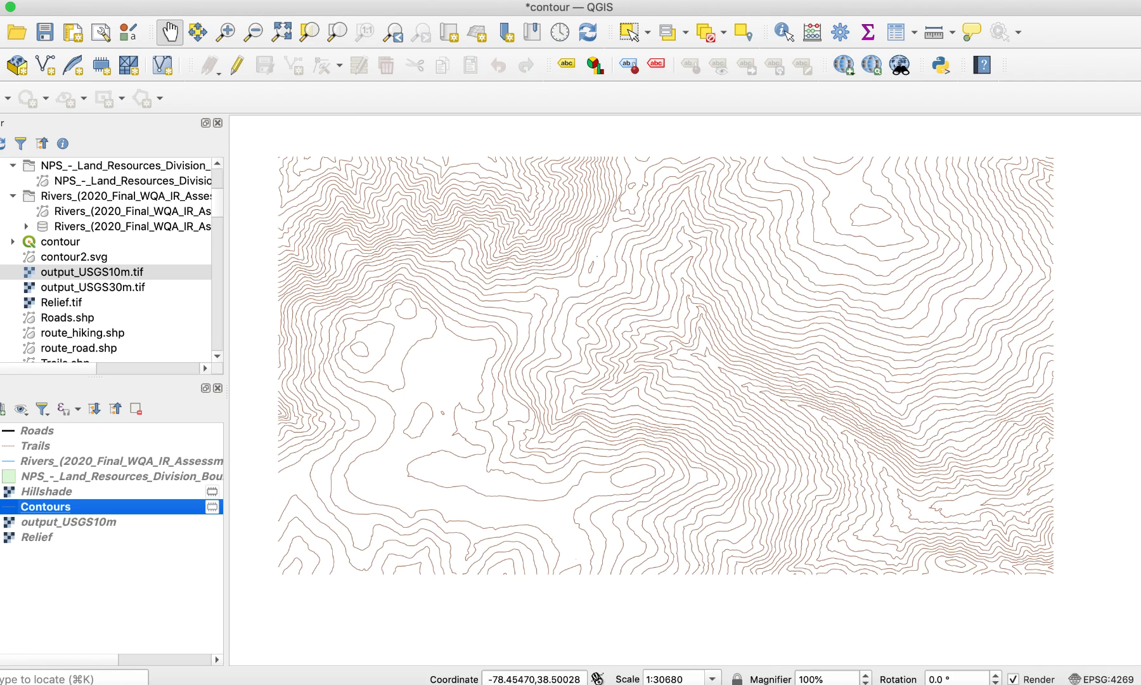
{"action": "left_click", "coordinate": [2, 537]}
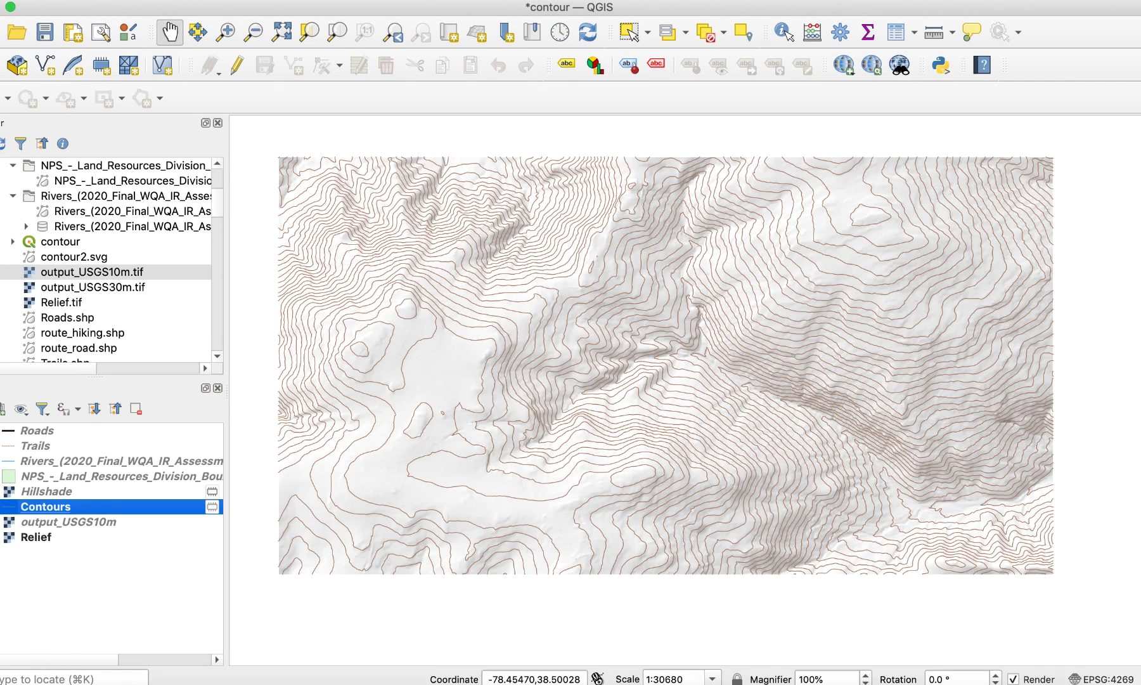
{"action": "double_click", "coordinate": [118, 507]}
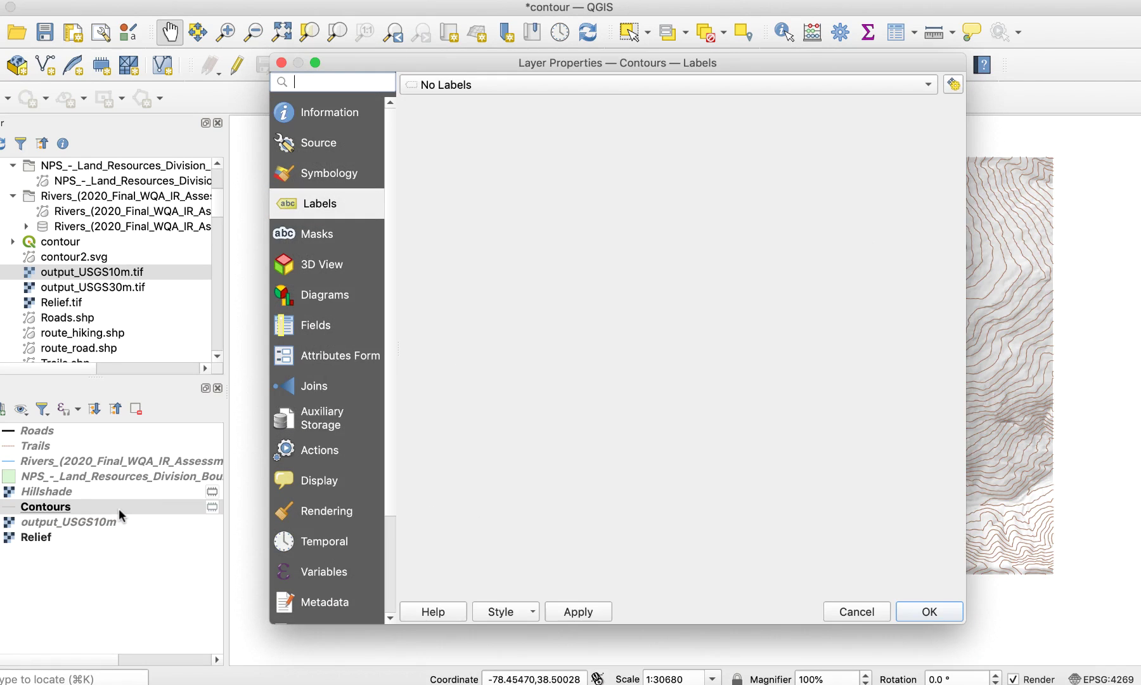
Change the Contours simple line colour from brown to black
{"action": "left_click", "coordinate": [343, 177]}
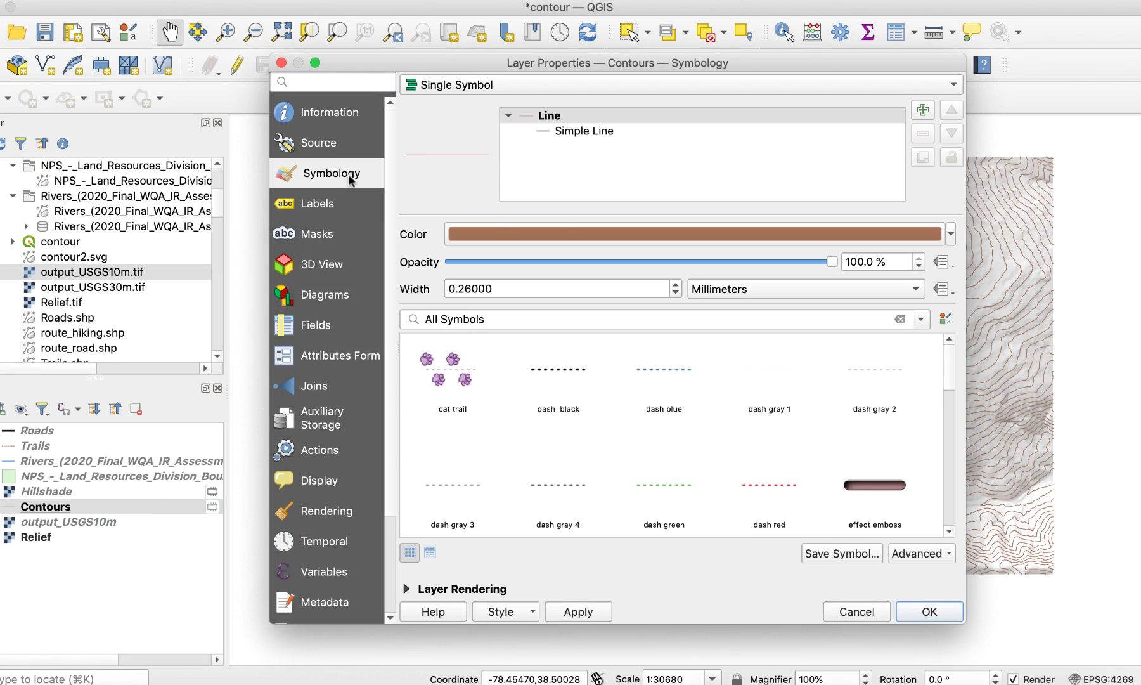
{"action": "left_click", "coordinate": [598, 132]}
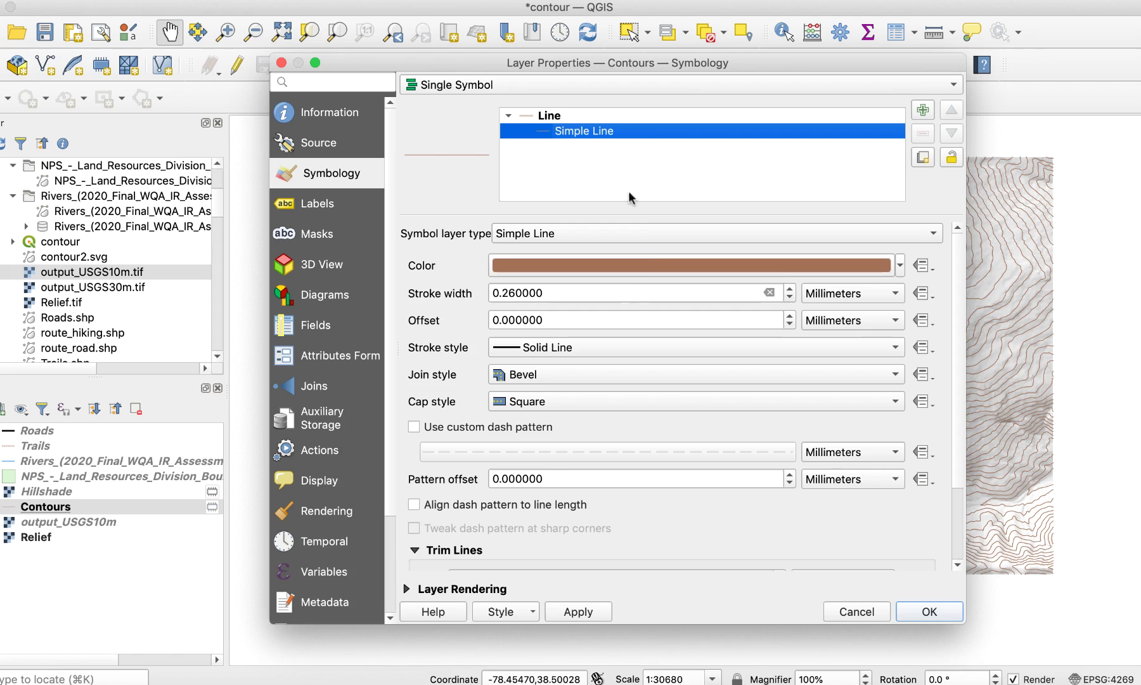
{"action": "left_click", "coordinate": [641, 265]}
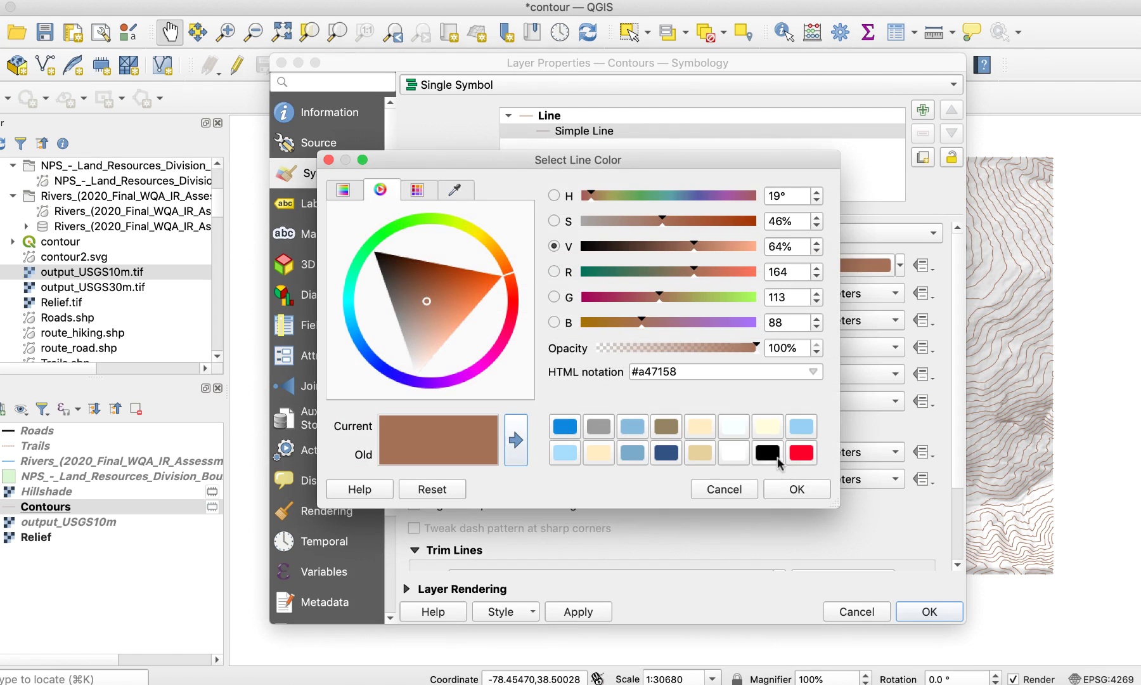
{"action": "left_click", "coordinate": [777, 456]}
{"action": "left_click", "coordinate": [804, 492]}
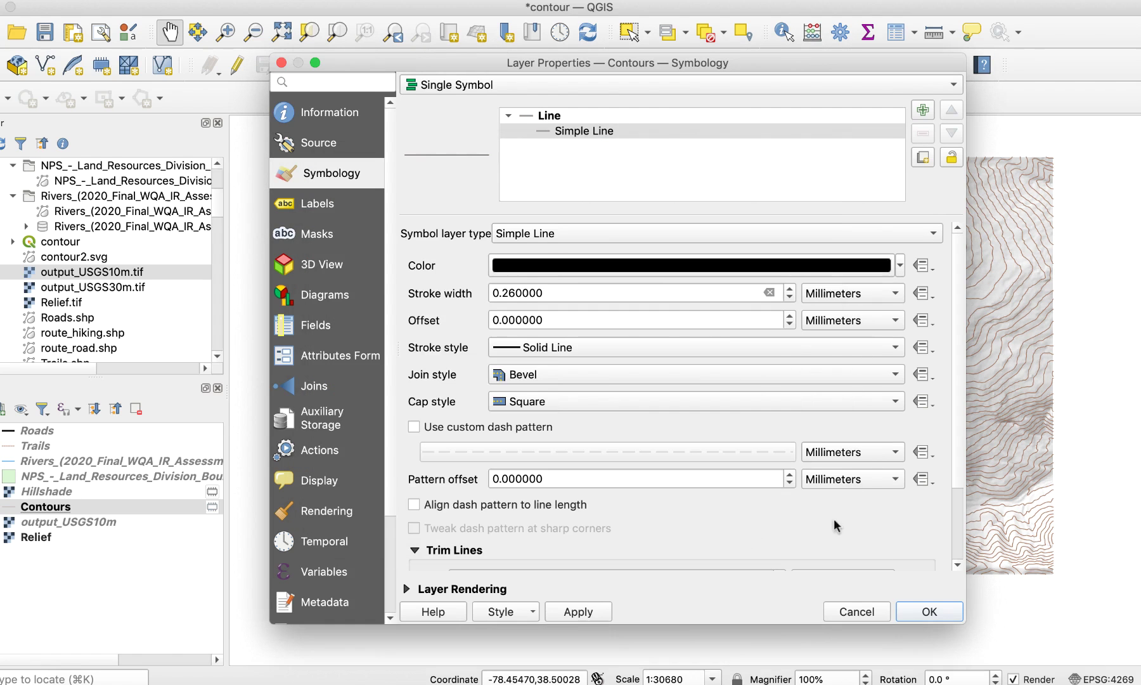
{"action": "left_click", "coordinate": [908, 613]}
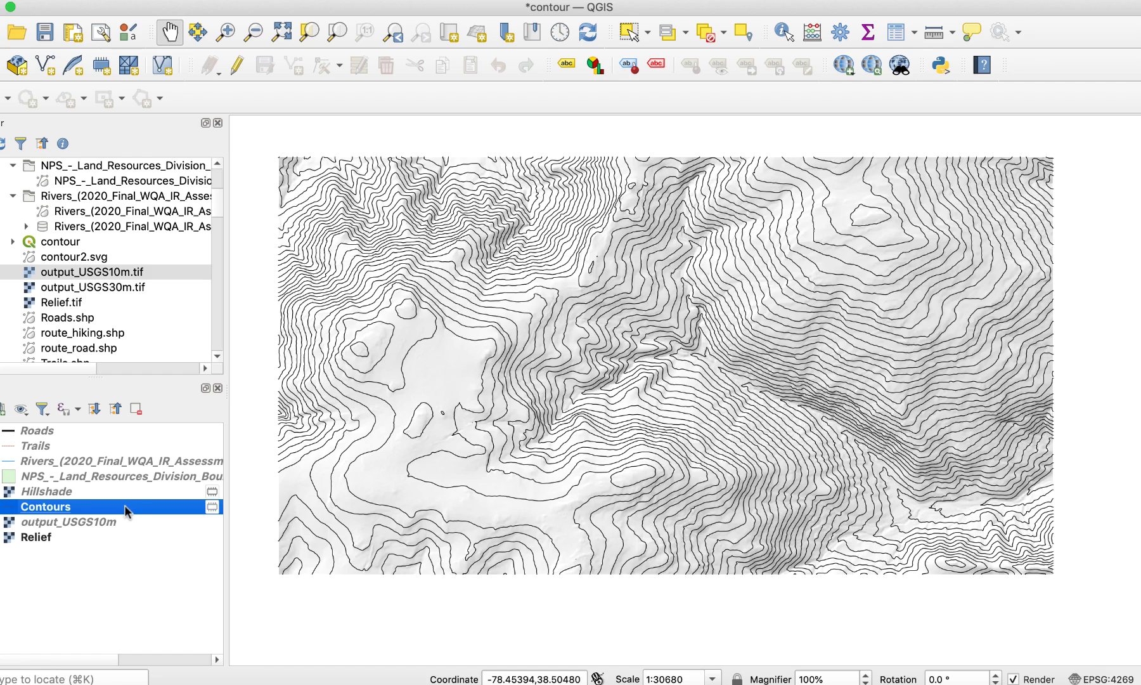
Drive Contours line width with the expression if("ELEV" % 100 = 0, 0.5, 0.15)
{"action": "double_click", "coordinate": [128, 505]}
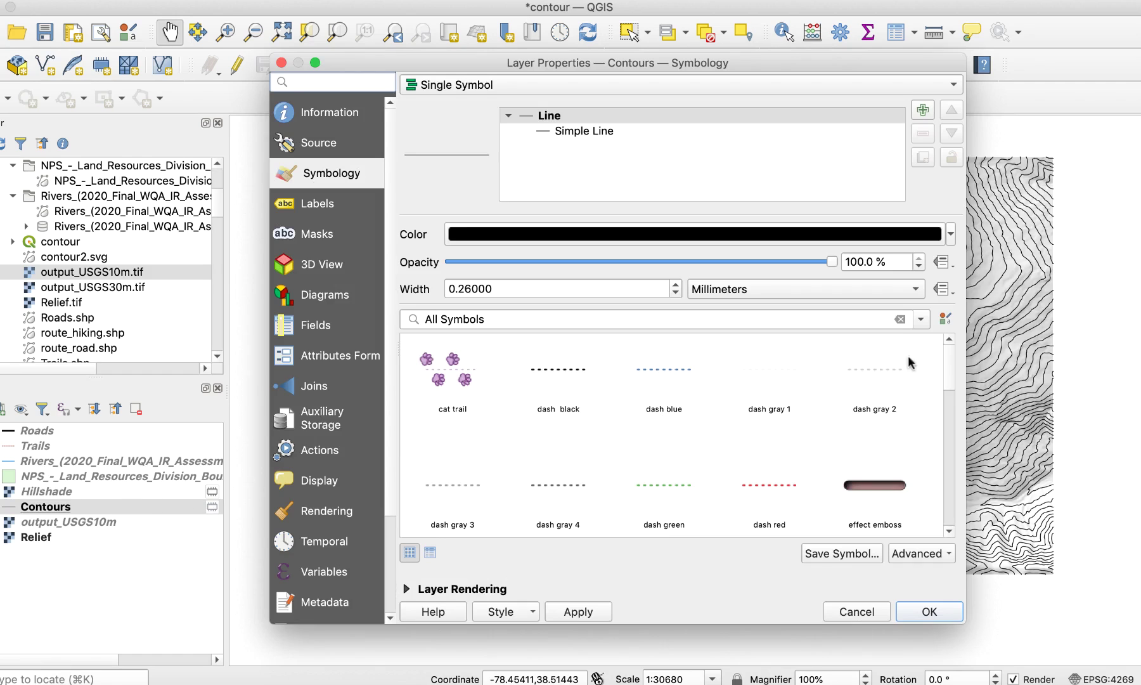
{"action": "left_click", "coordinate": [943, 289]}
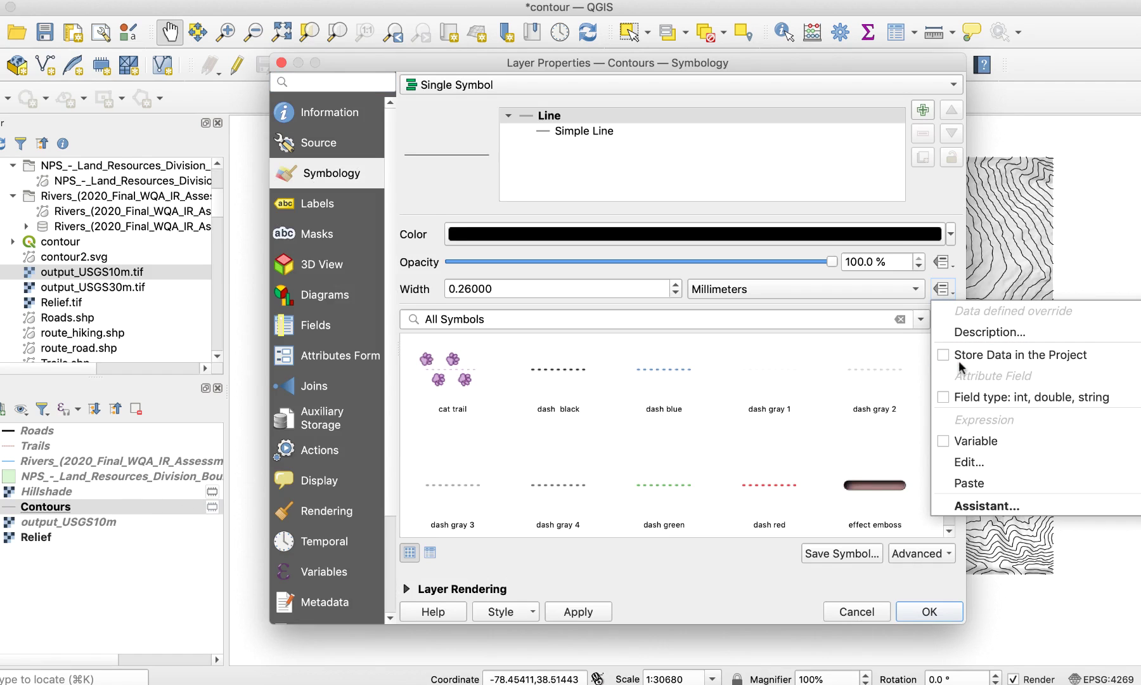
{"action": "left_click", "coordinate": [970, 463]}
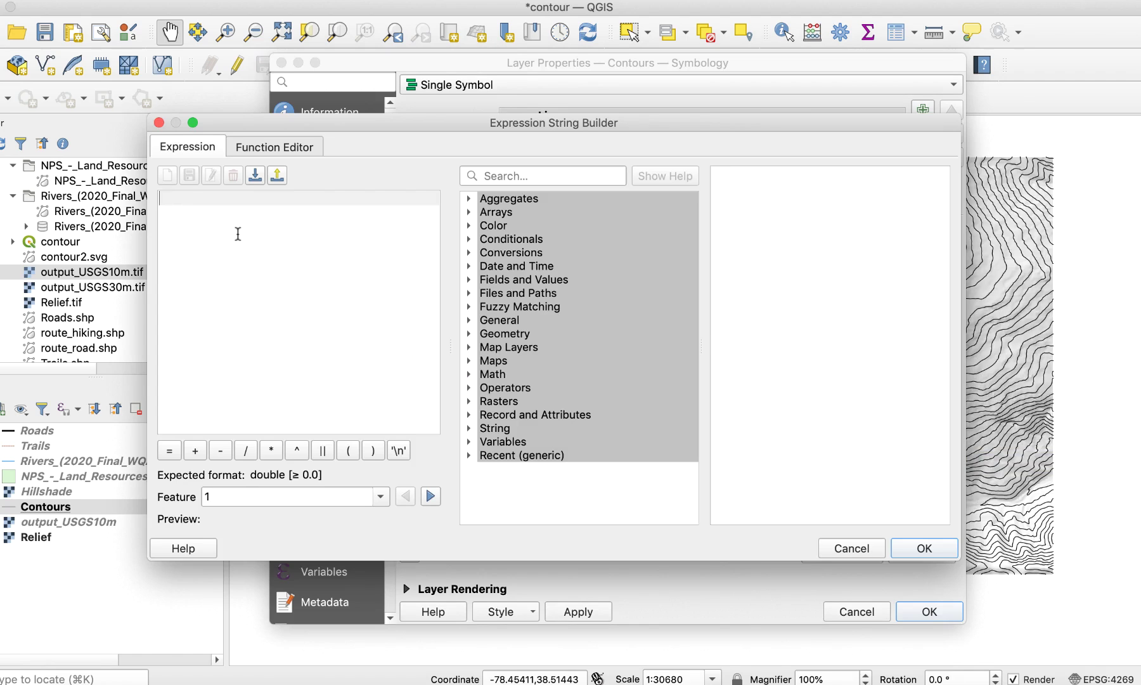
{"action": "type", "text": "if(\"ELEV\" % 100 = 0, 0.5, 0.15)"}
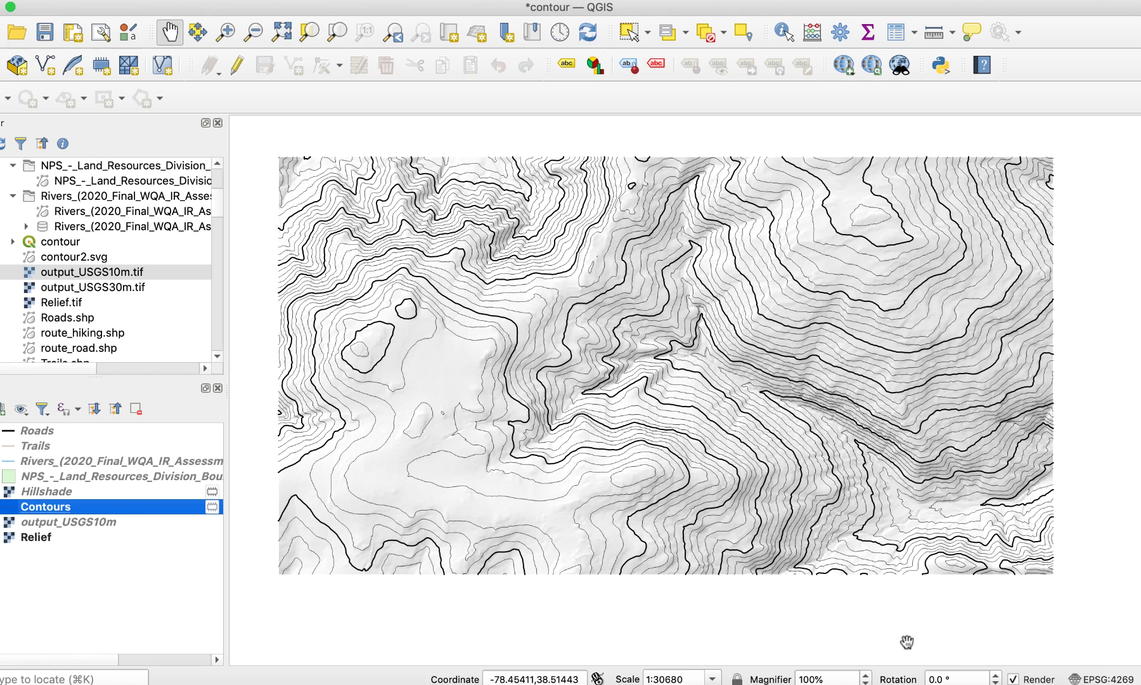
Turn on Single Labels for the Contours layer using the ELEV field
{"action": "double_click", "coordinate": [132, 505]}
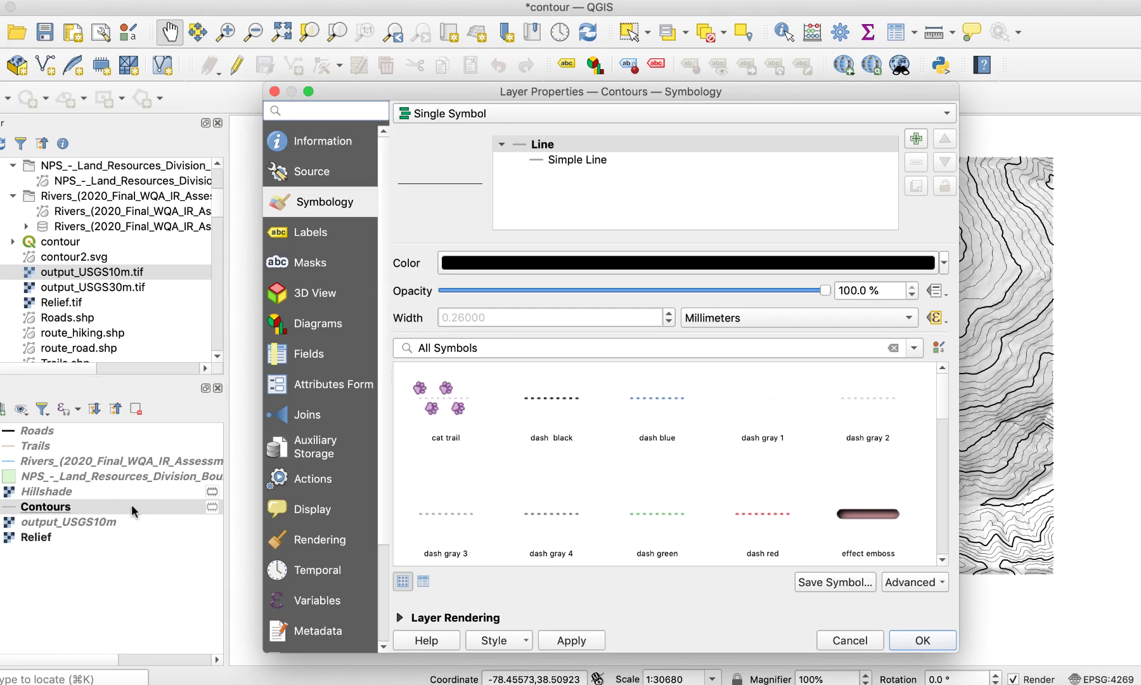
{"action": "left_click", "coordinate": [338, 232]}
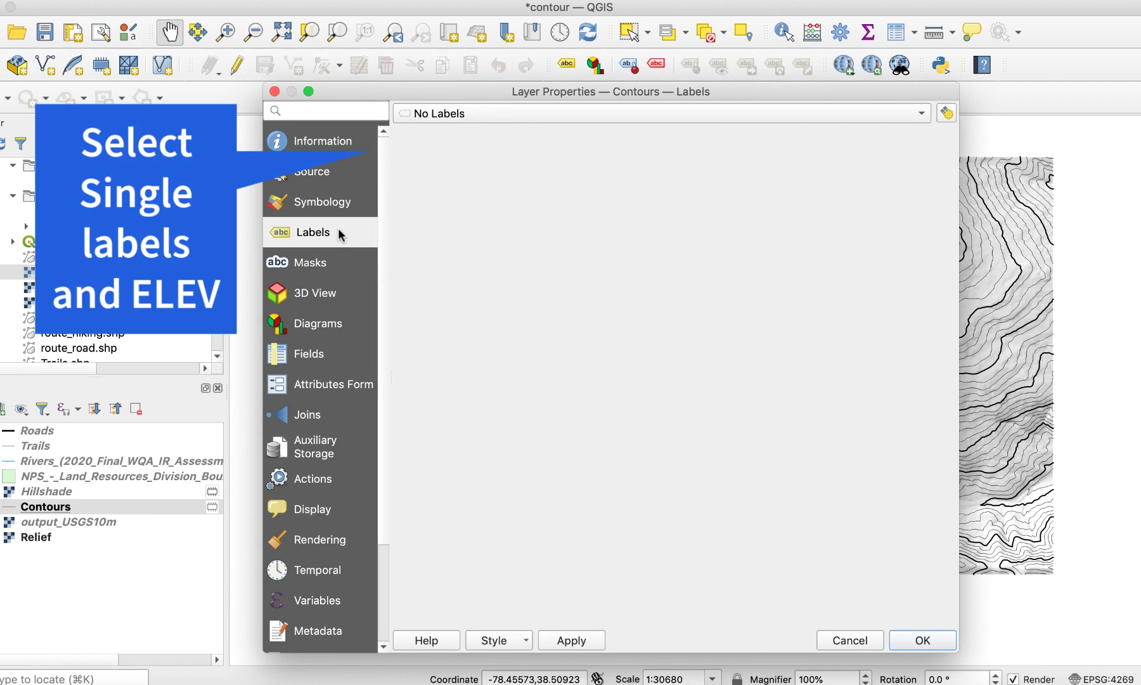
{"action": "left_click", "coordinate": [538, 114]}
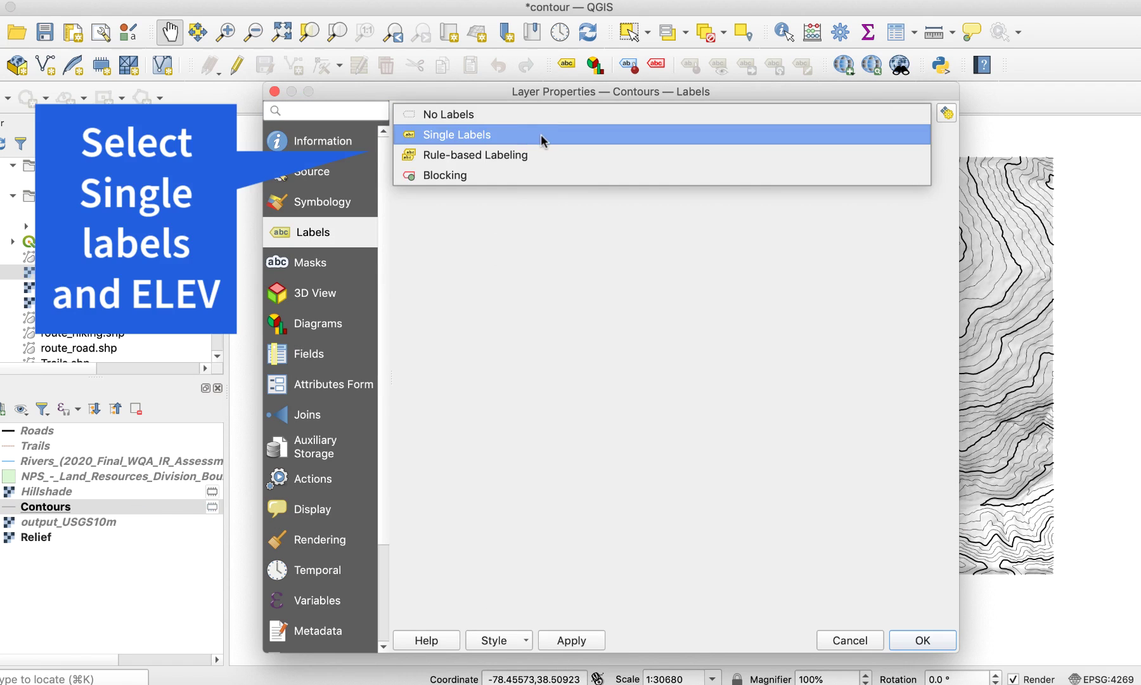
{"action": "left_click", "coordinate": [540, 135]}
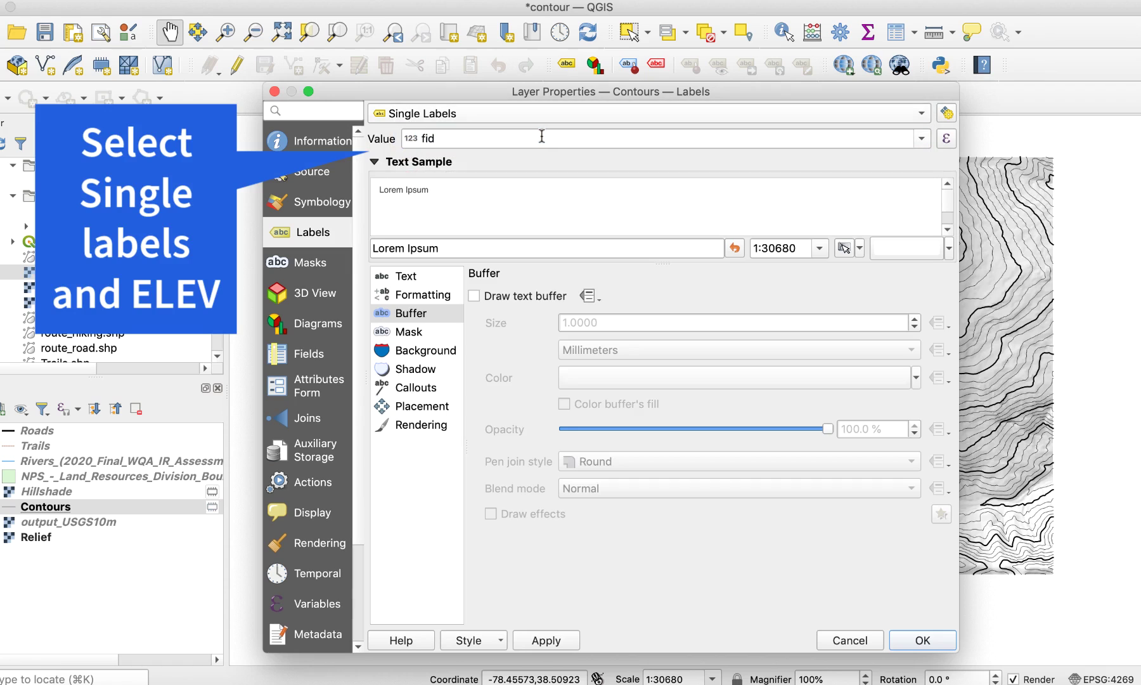
{"action": "left_click", "coordinate": [922, 138]}
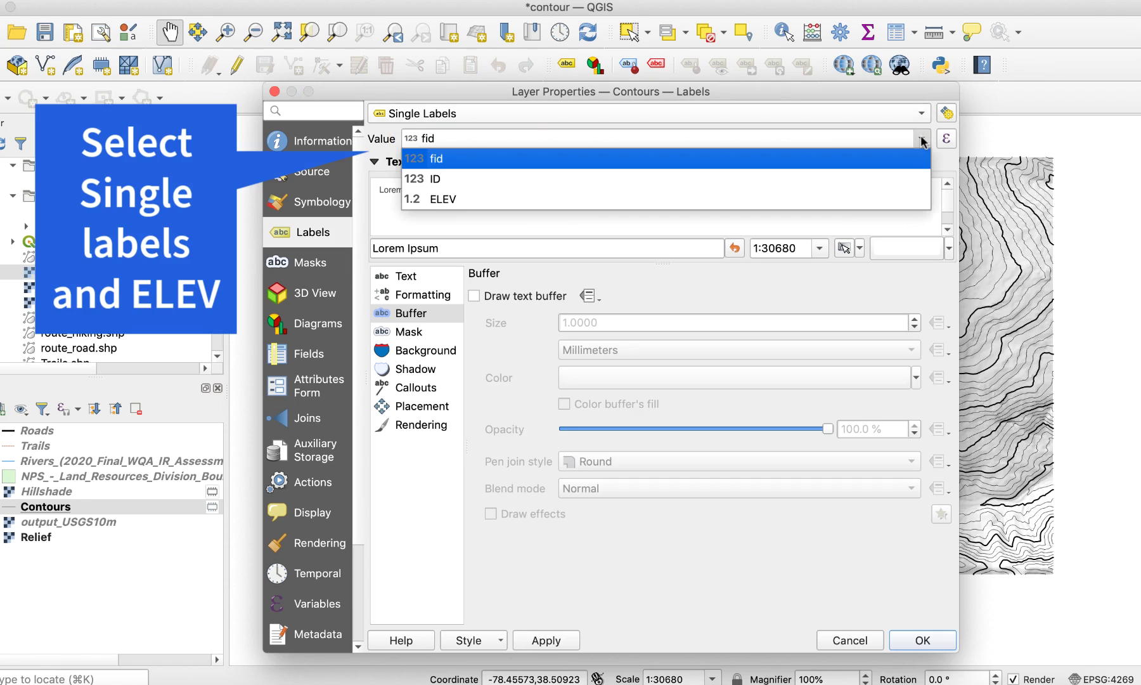
{"action": "left_click", "coordinate": [908, 198]}
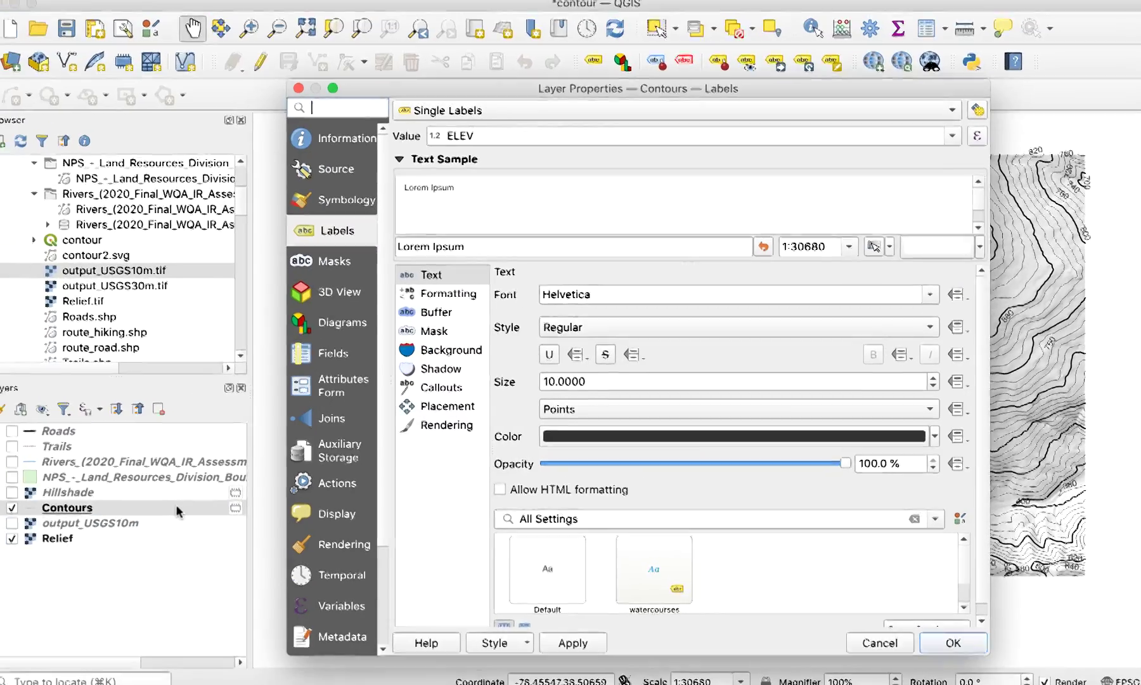
Set contour label placement to On line only, removing Above line
{"action": "left_click", "coordinate": [459, 425]}
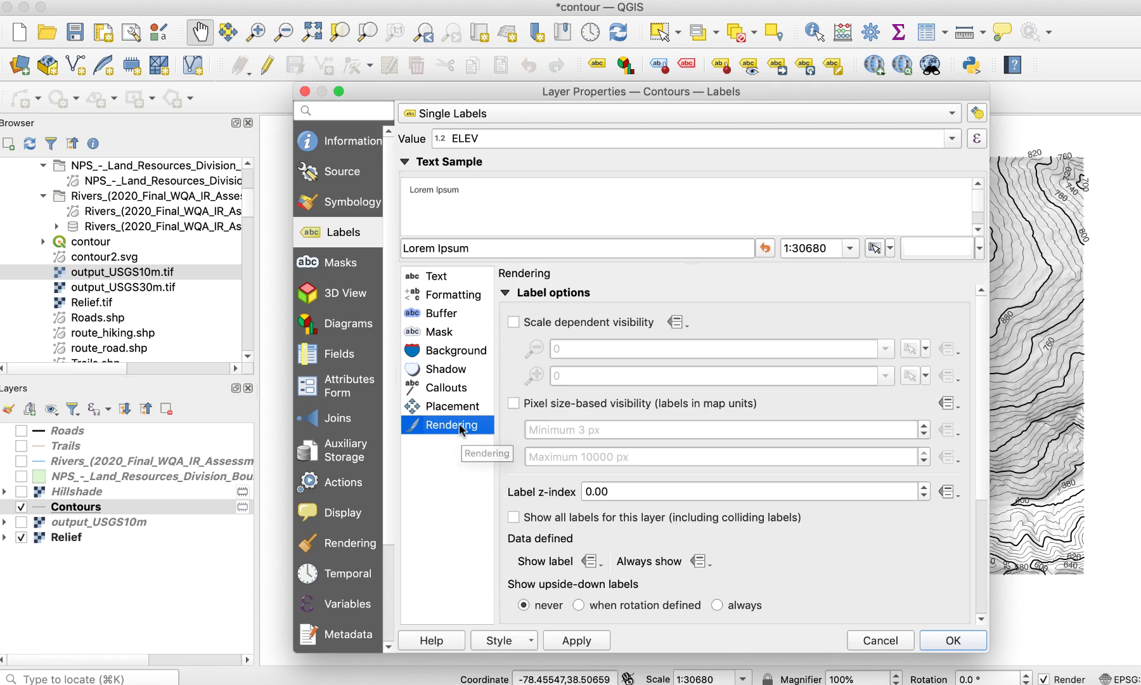
{"action": "scroll", "coordinate": [513, 437], "scroll_direction": "down", "scroll_amount": 5}
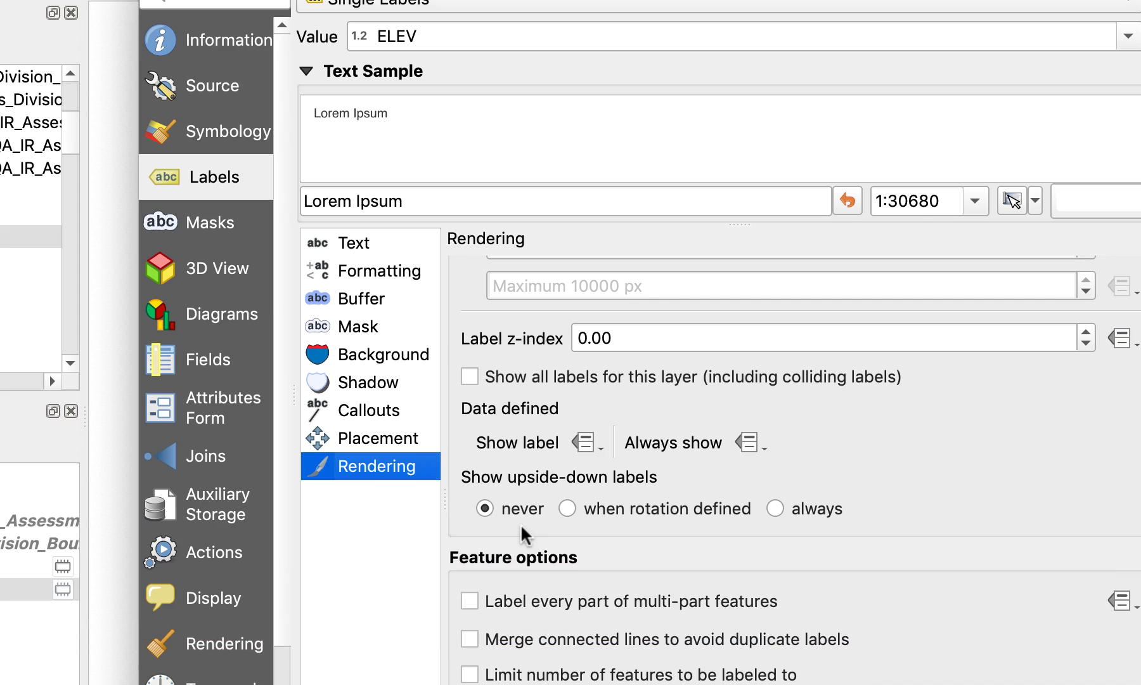
{"action": "left_click", "coordinate": [380, 439]}
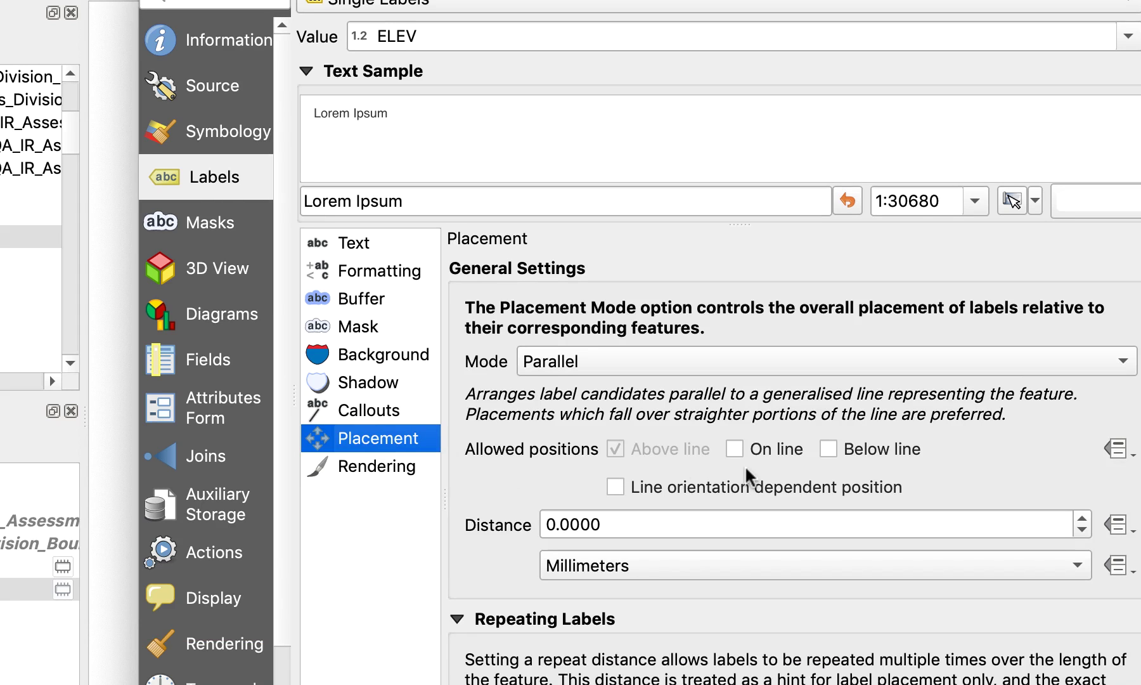
{"action": "left_click", "coordinate": [734, 449]}
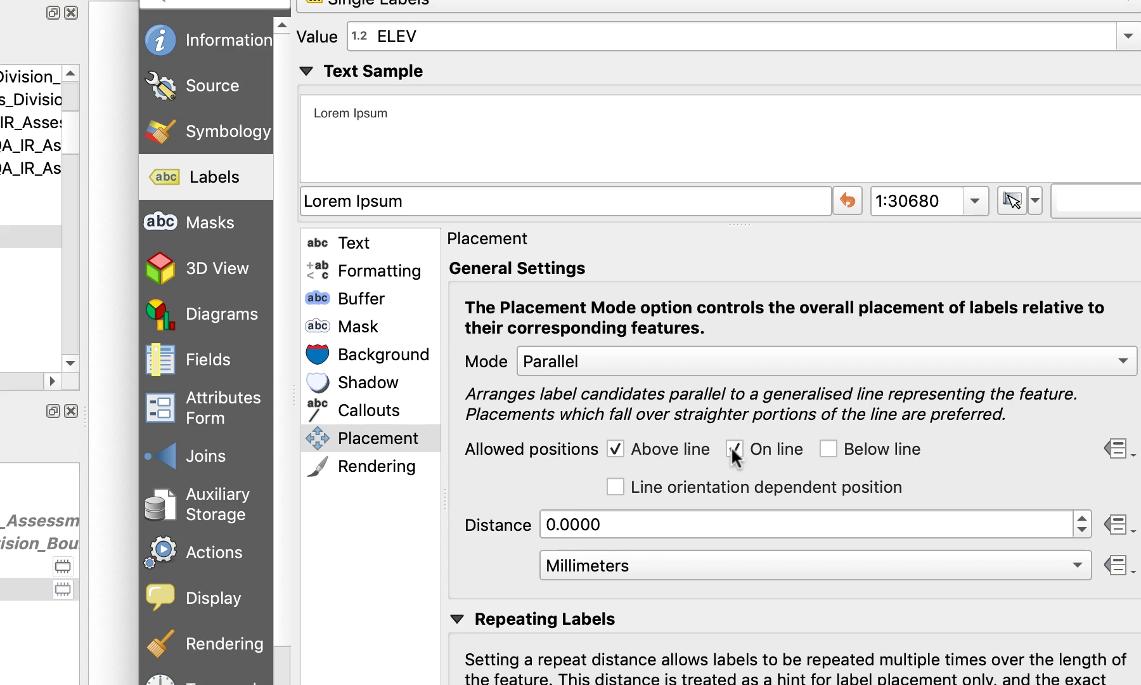
{"action": "left_click", "coordinate": [615, 448]}
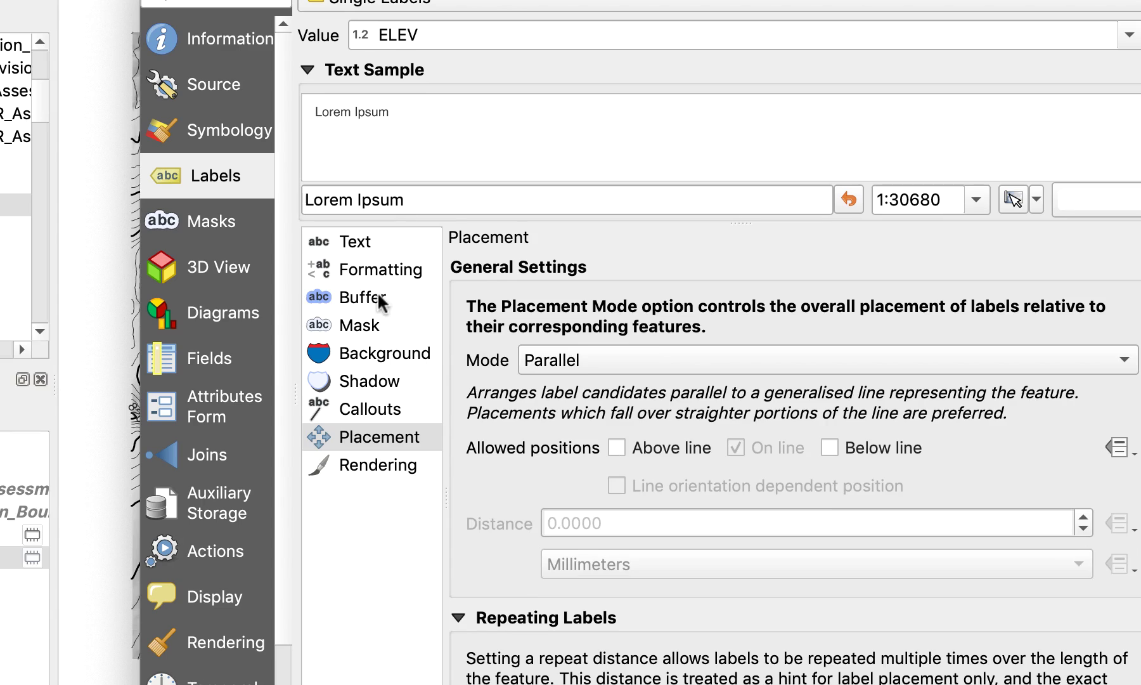
Enable a text buffer around contour labels, close the dialog and pan the map
{"action": "left_click", "coordinate": [379, 301]}
{"action": "left_click", "coordinate": [457, 271]}
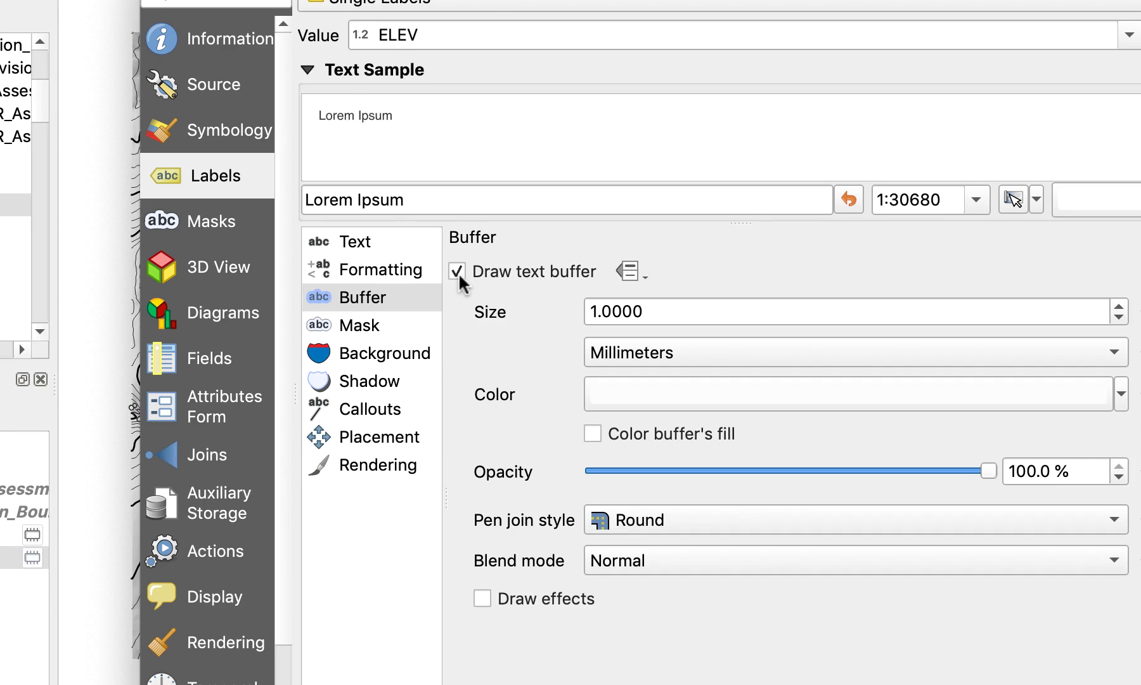
{"action": "key", "text": "Return"}
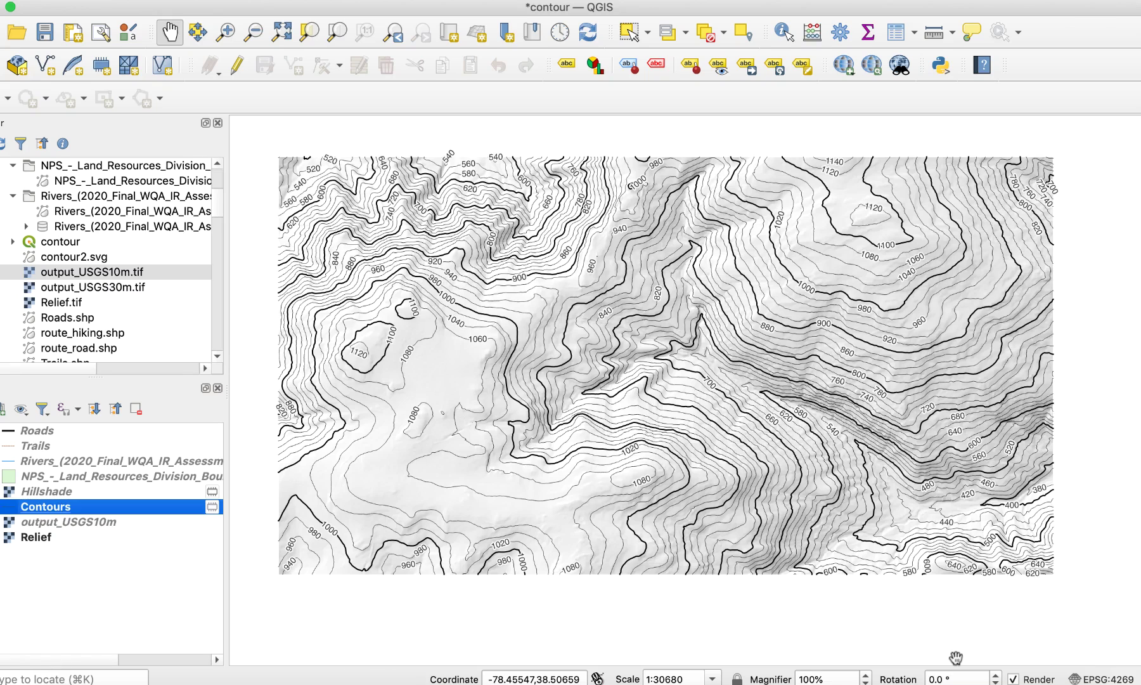
{"action": "left_click_drag", "start_coordinate": [65, 646], "coordinate": [83, 643]}
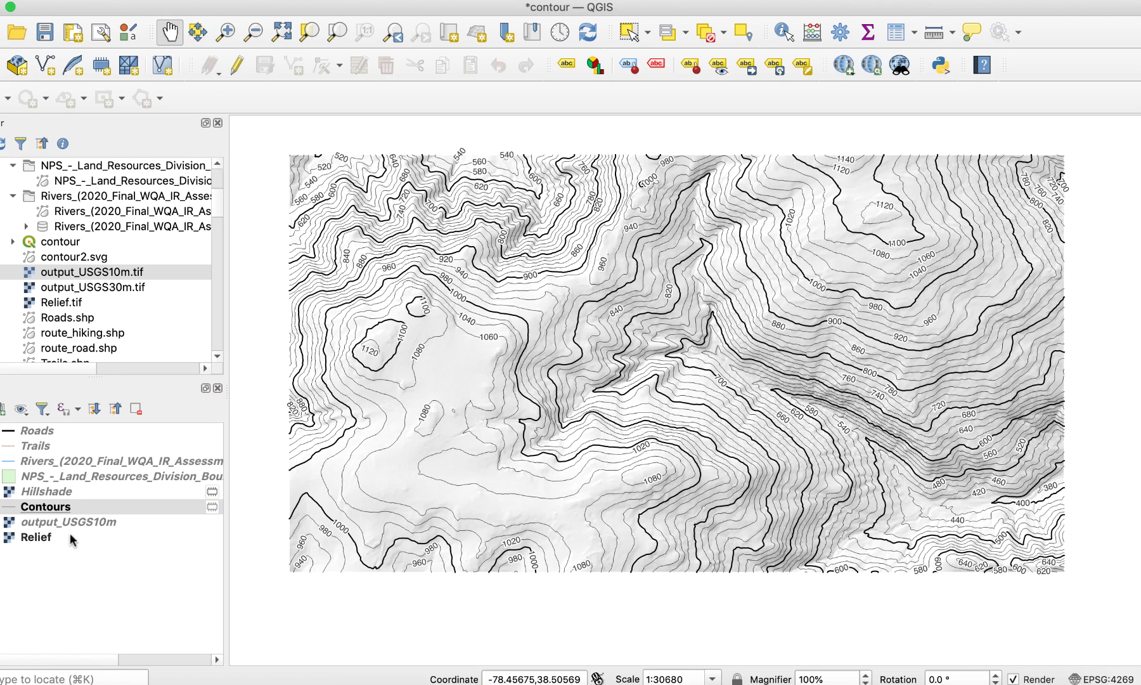
{"action": "left_click_drag", "start_coordinate": [65, 537], "coordinate": [16, 494]}
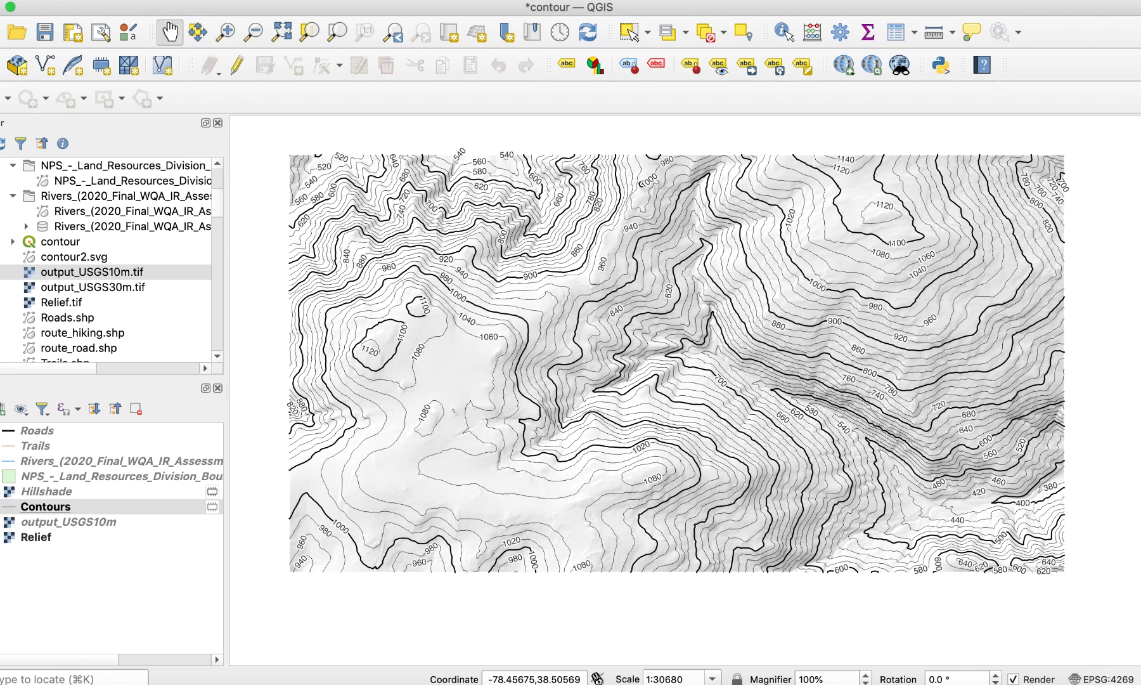